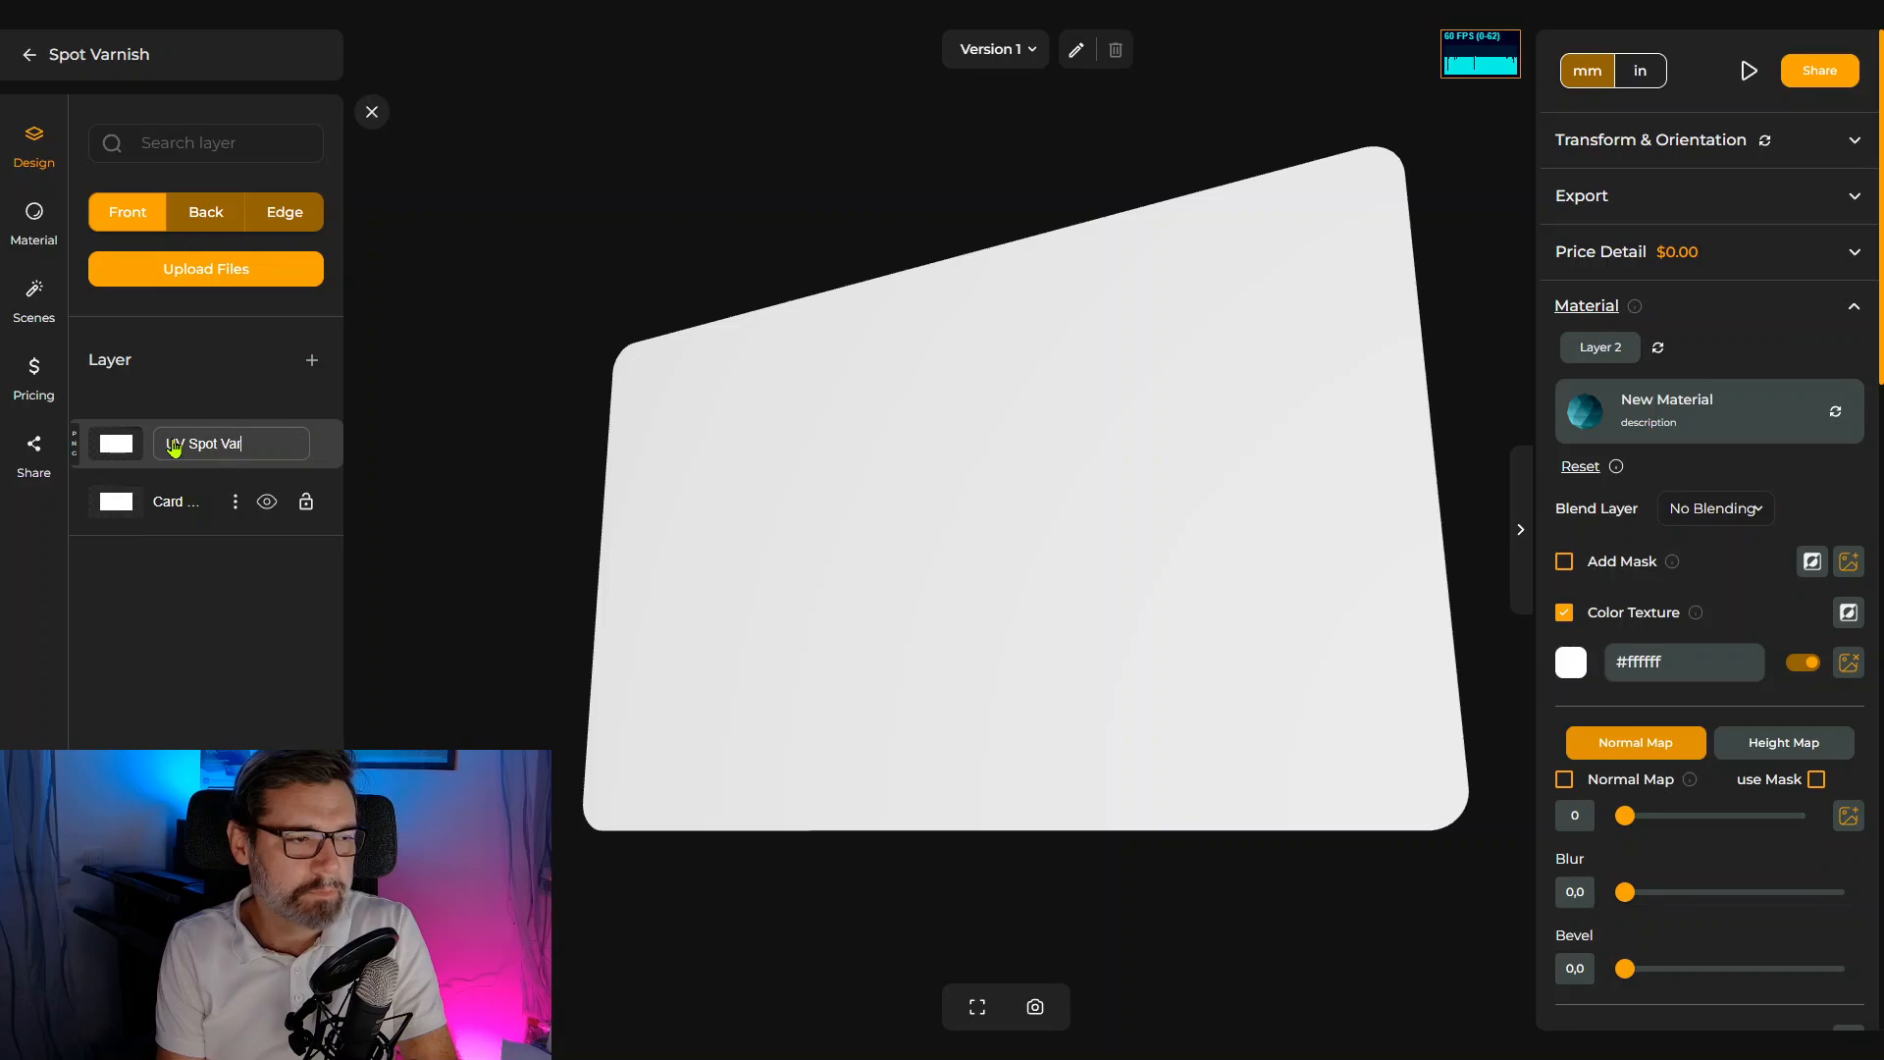
- Finish naming the new layer above the card layer "UV Spot Varnish"
{"action": "type", "text": "nish"}
{"action": "key", "text": "Return"}
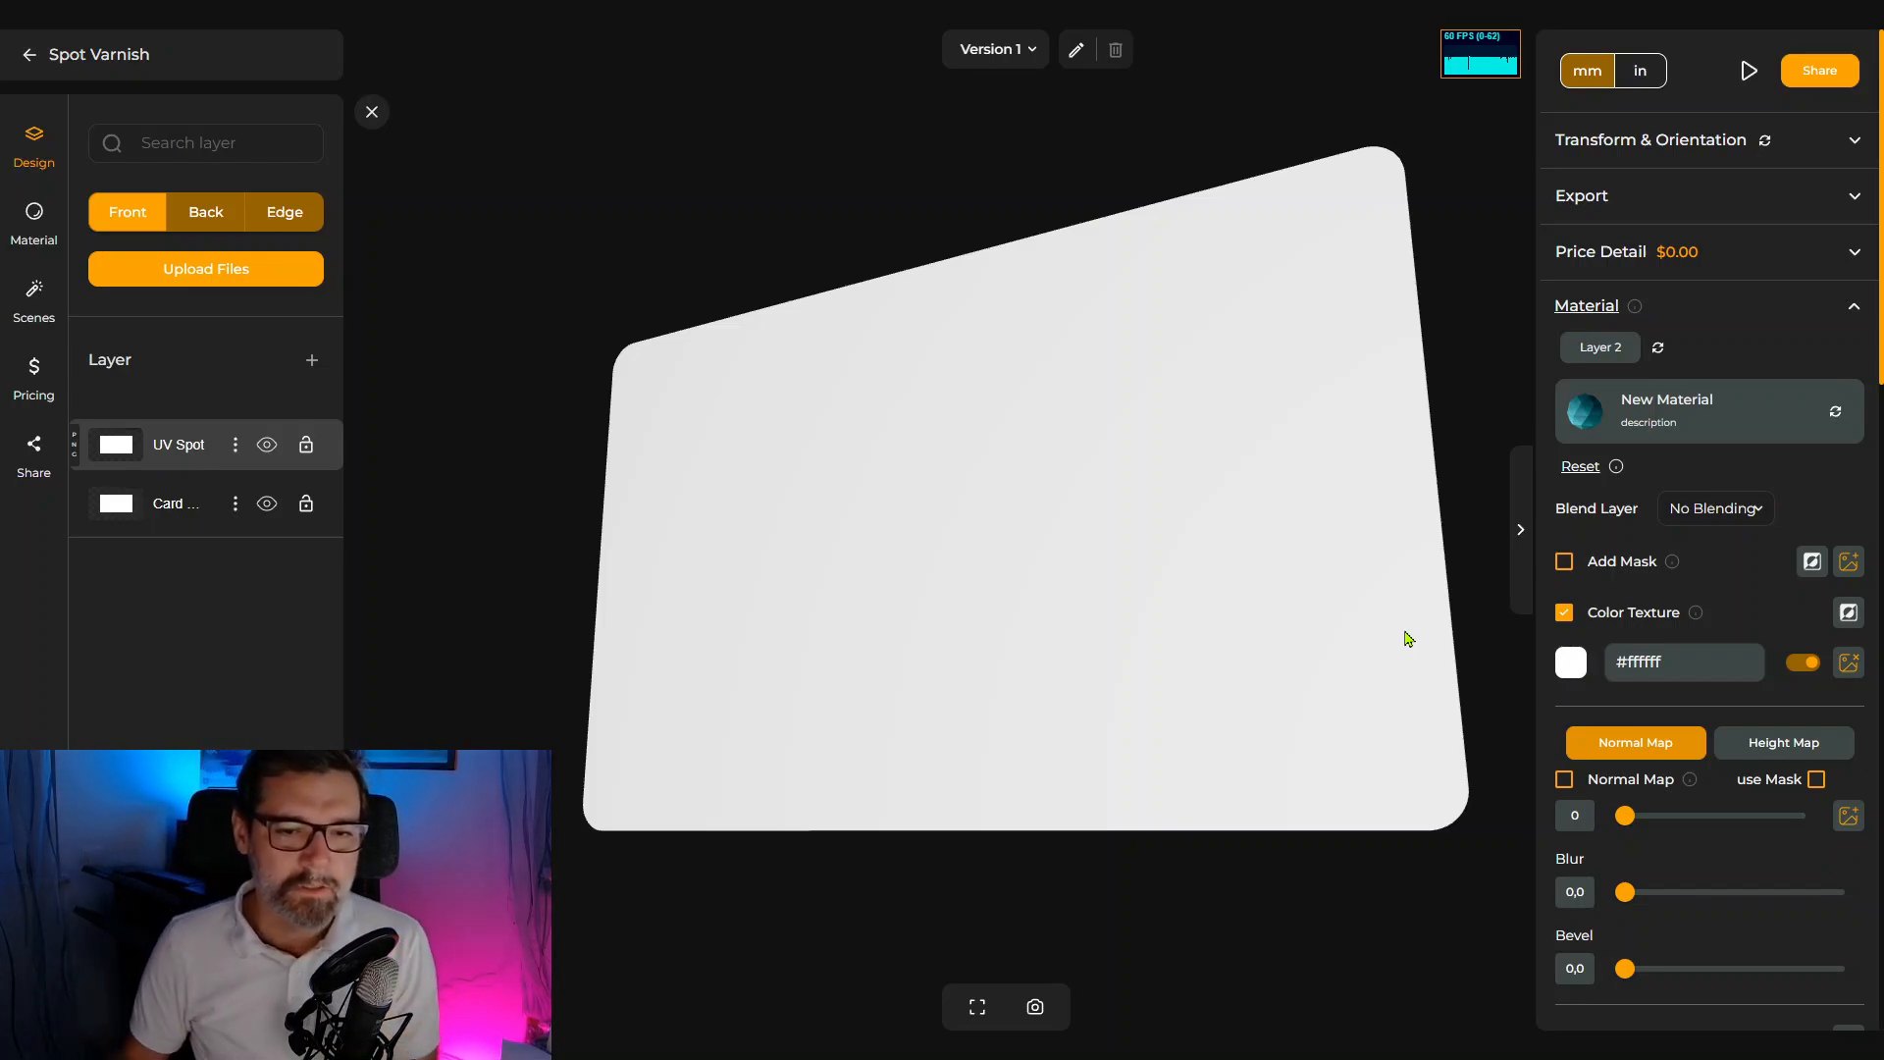
- Switch off the Color Texture toggle of the varnish layer and set its colour to black (#000000)
{"action": "left_click_drag", "start_coordinate": [1105, 551], "coordinate": [1203, 605]}
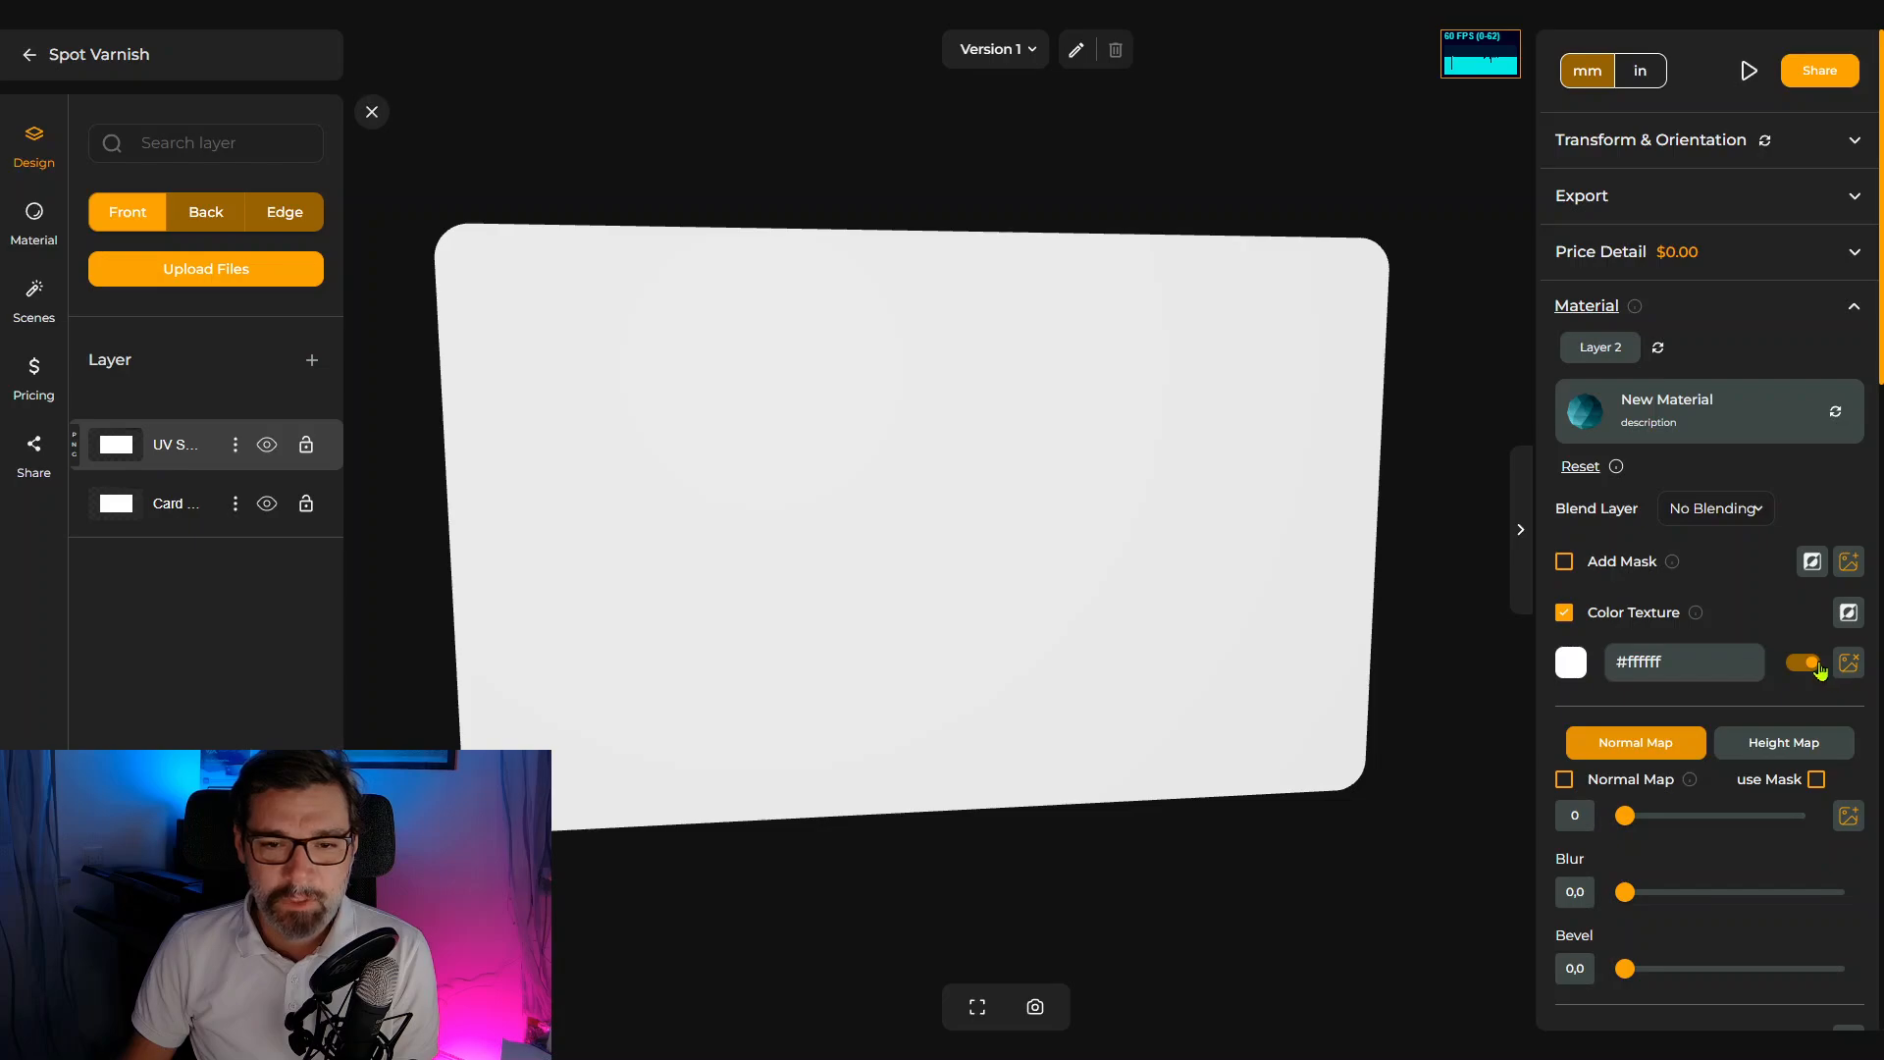
{"action": "left_click_drag", "start_coordinate": [1001, 517], "coordinate": [1038, 487]}
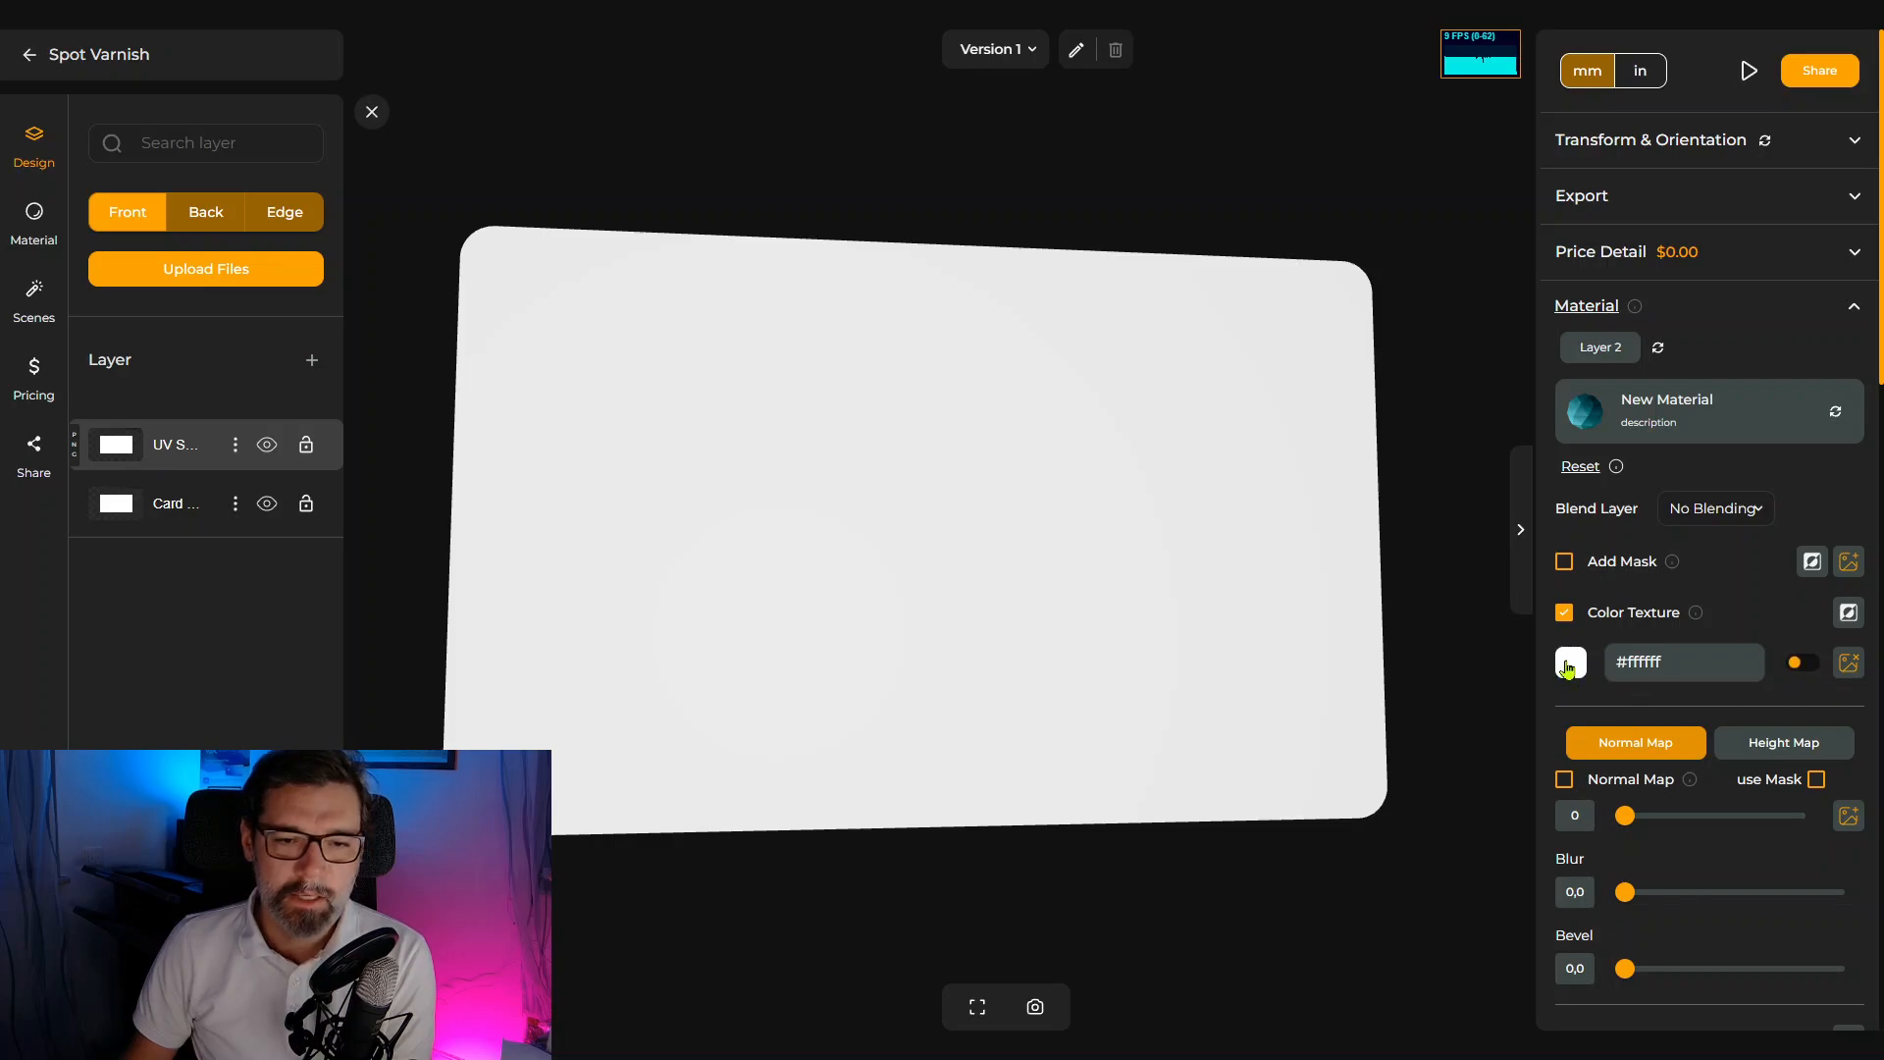
{"action": "left_click", "coordinate": [1569, 664]}
{"action": "left_click_drag", "start_coordinate": [1620, 768], "coordinate": [1556, 814]}
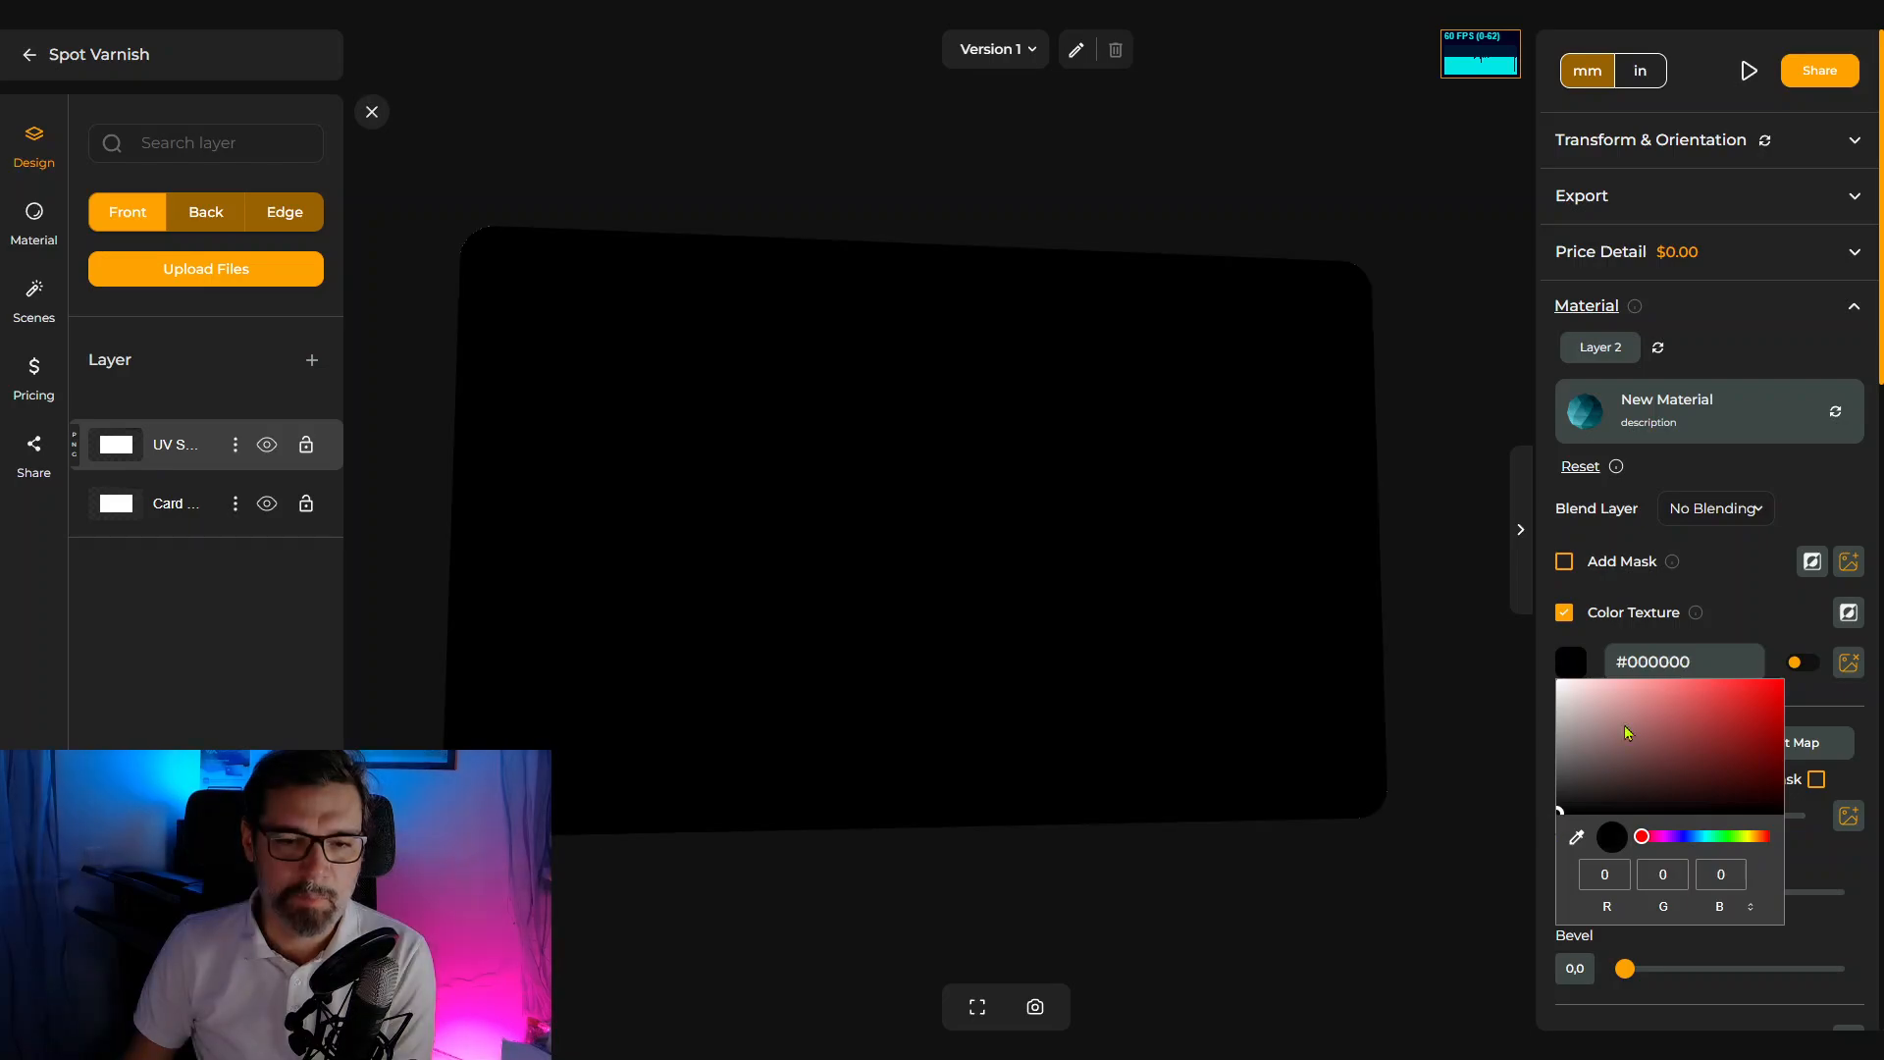
{"action": "left_click", "coordinate": [1050, 564]}
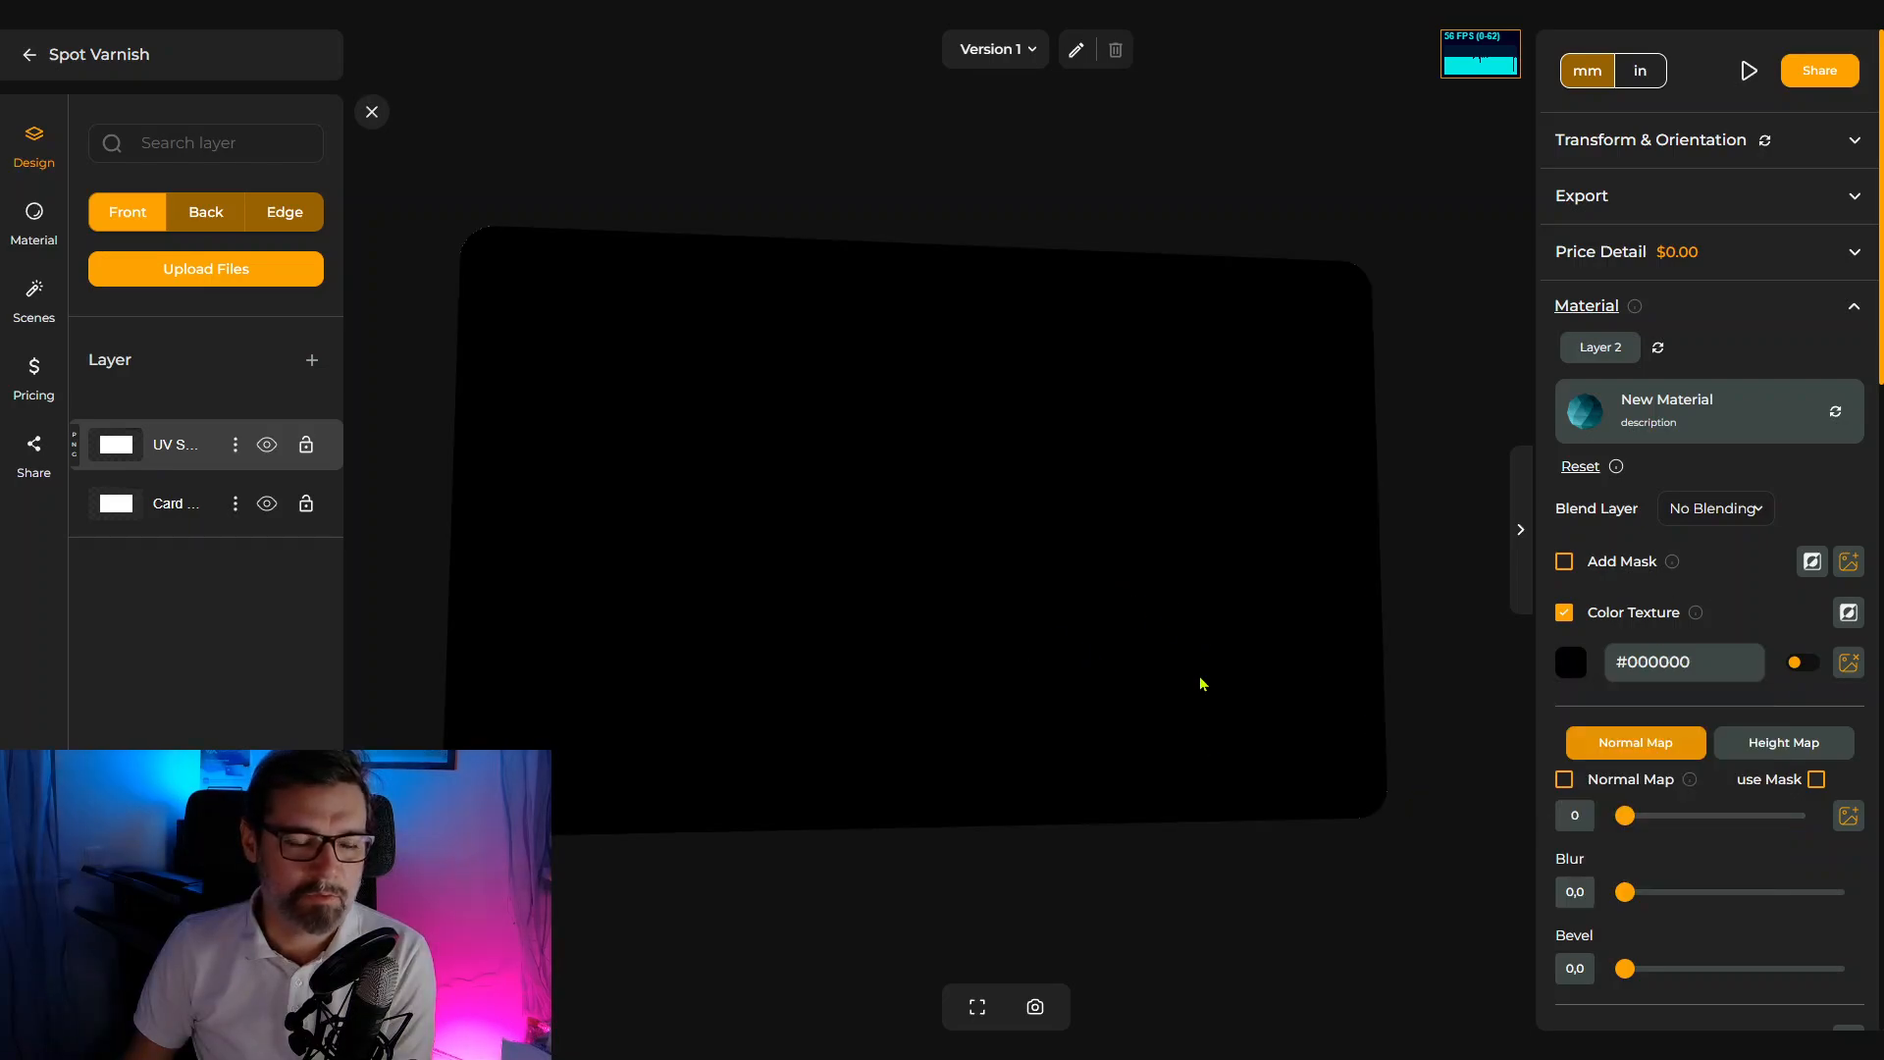
- Make the varnish layer glossy by setting its roughness to 8 and its specular value to 100
{"action": "left_click_drag", "start_coordinate": [1128, 580], "coordinate": [973, 545]}
{"action": "scroll", "coordinate": [1711, 618], "scroll_direction": "down", "scroll_amount": 5}
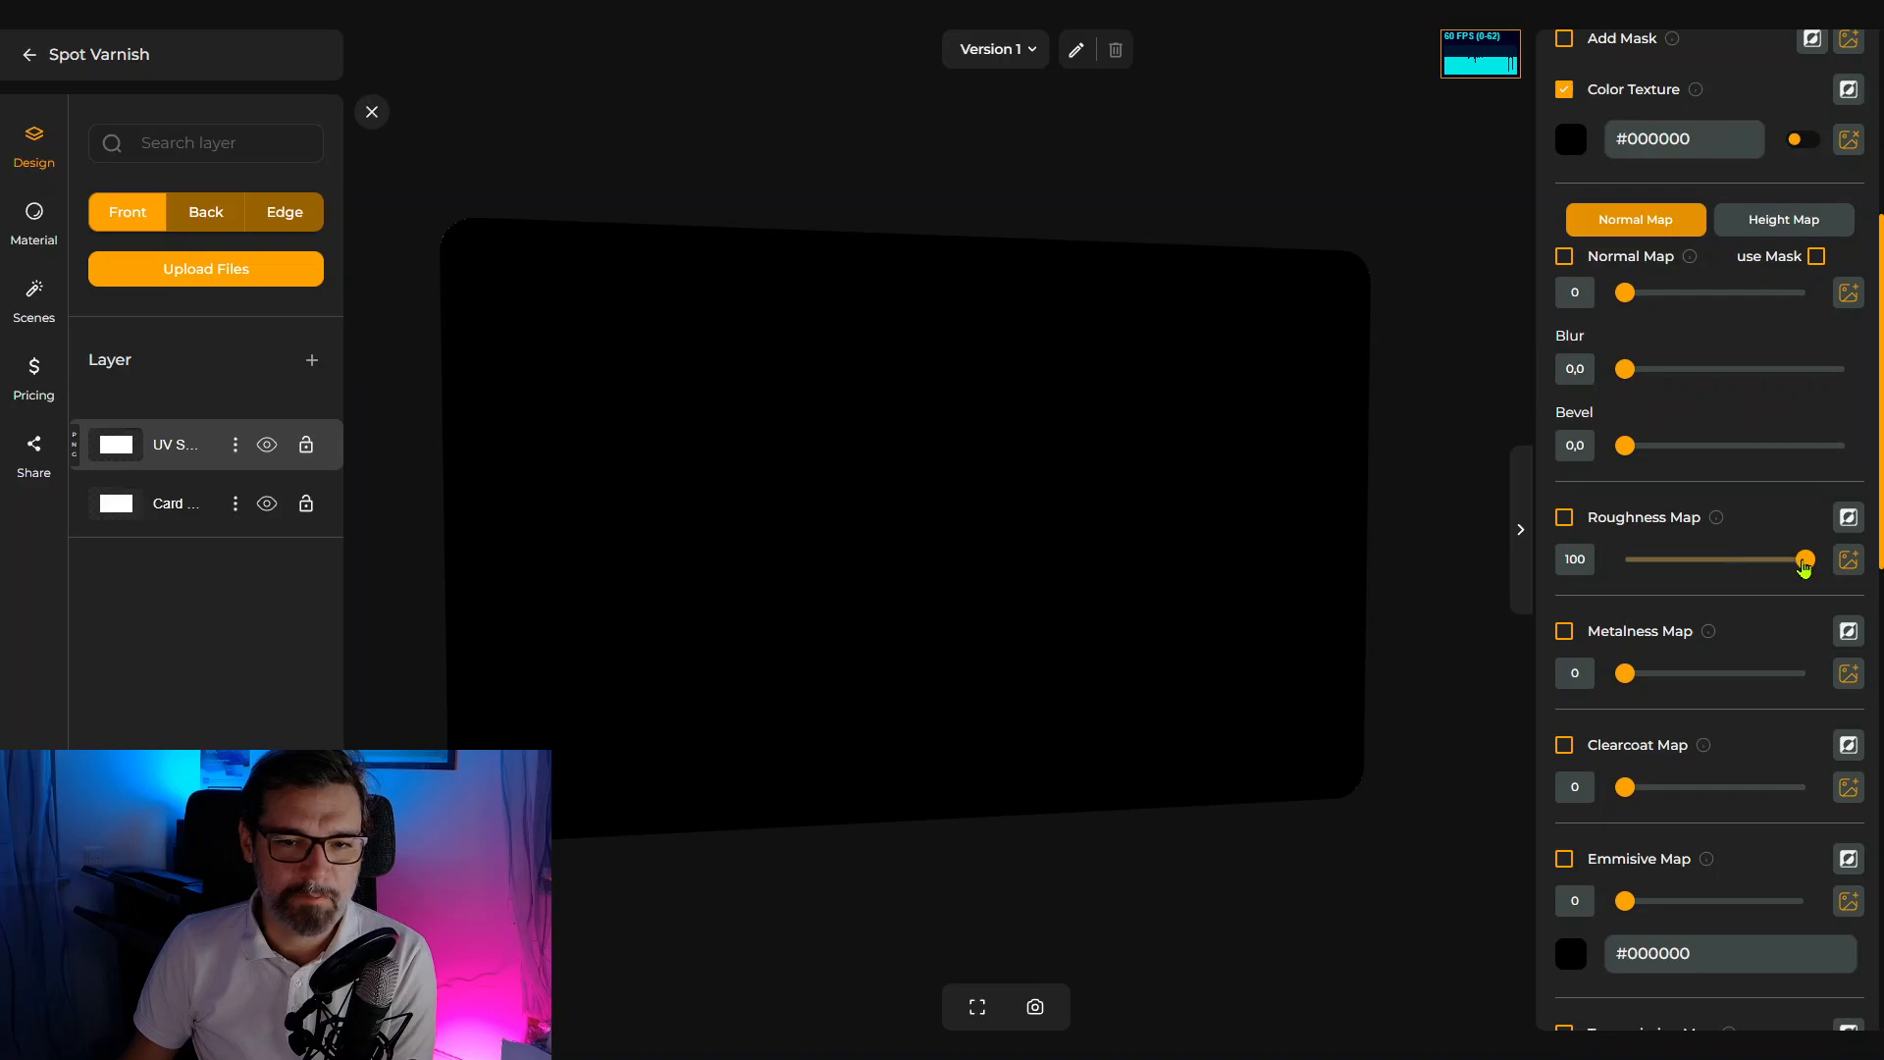
{"action": "left_click_drag", "start_coordinate": [1804, 566], "coordinate": [1636, 562]}
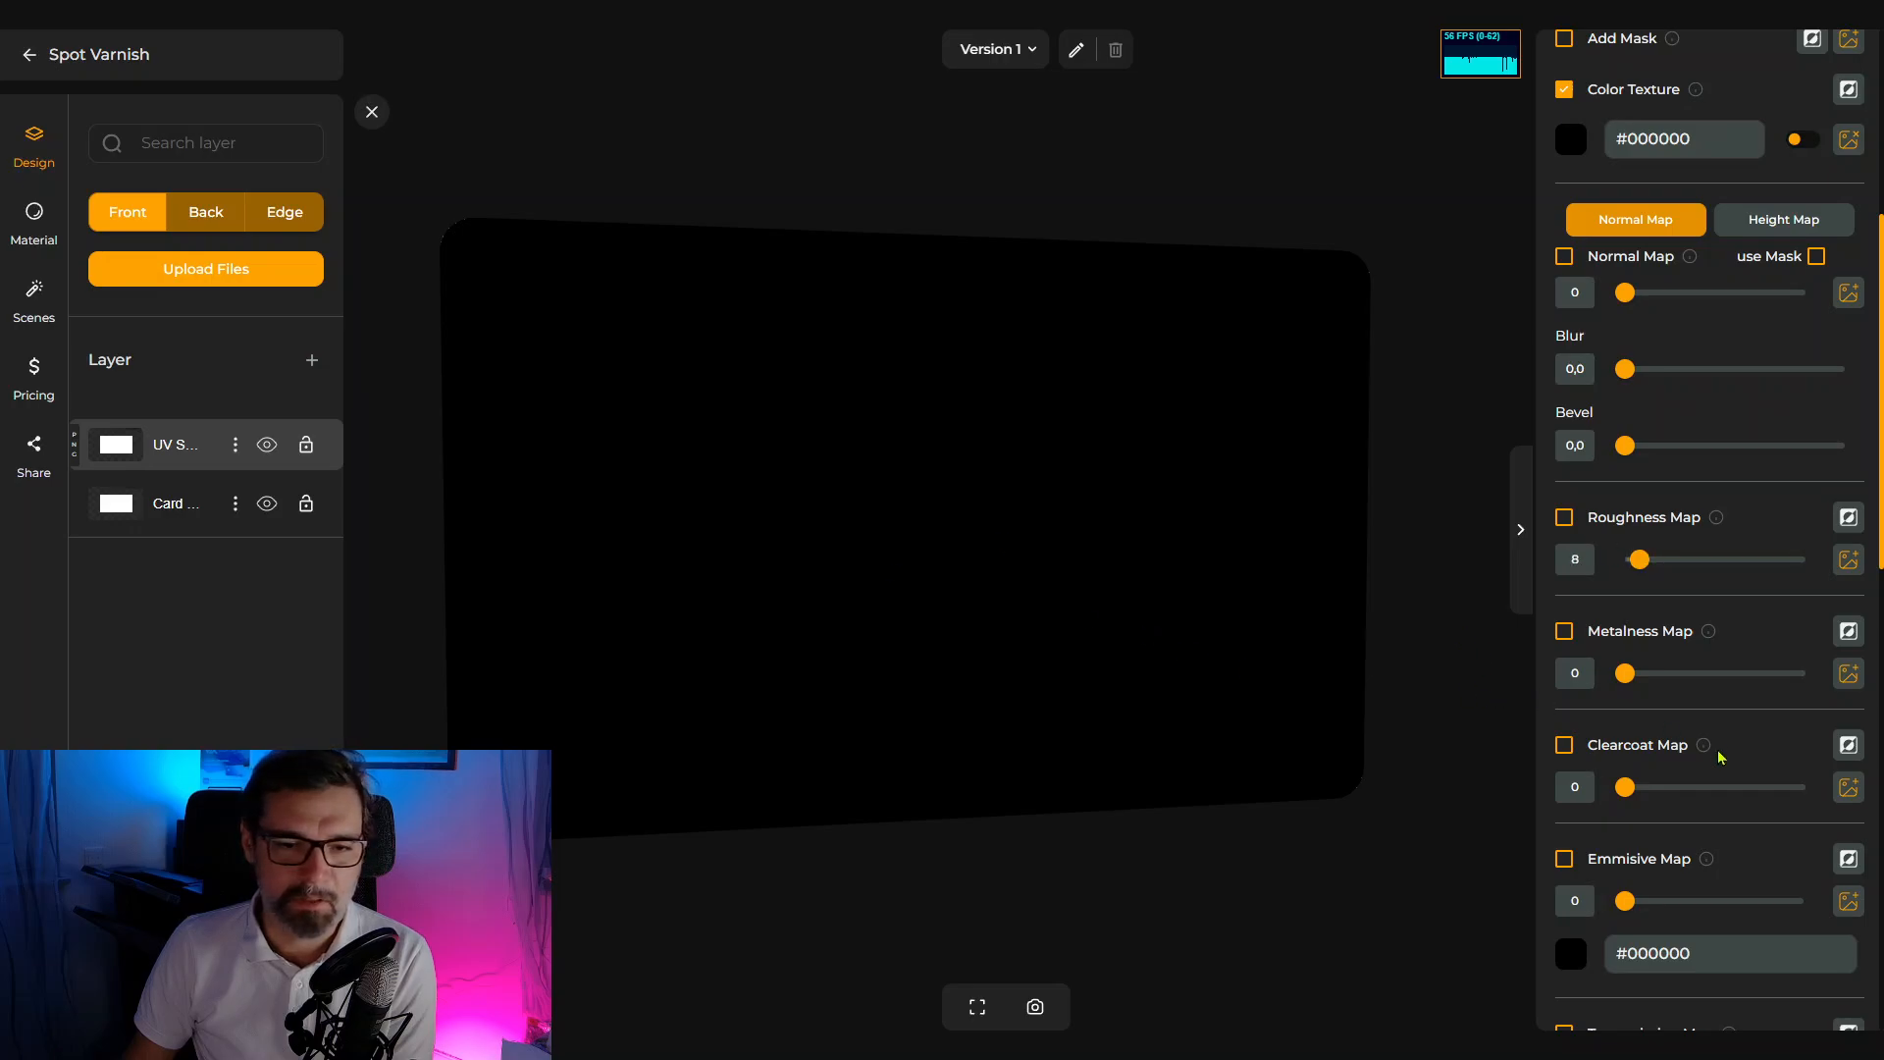
{"action": "scroll", "coordinate": [1712, 699], "scroll_direction": "down", "scroll_amount": 7}
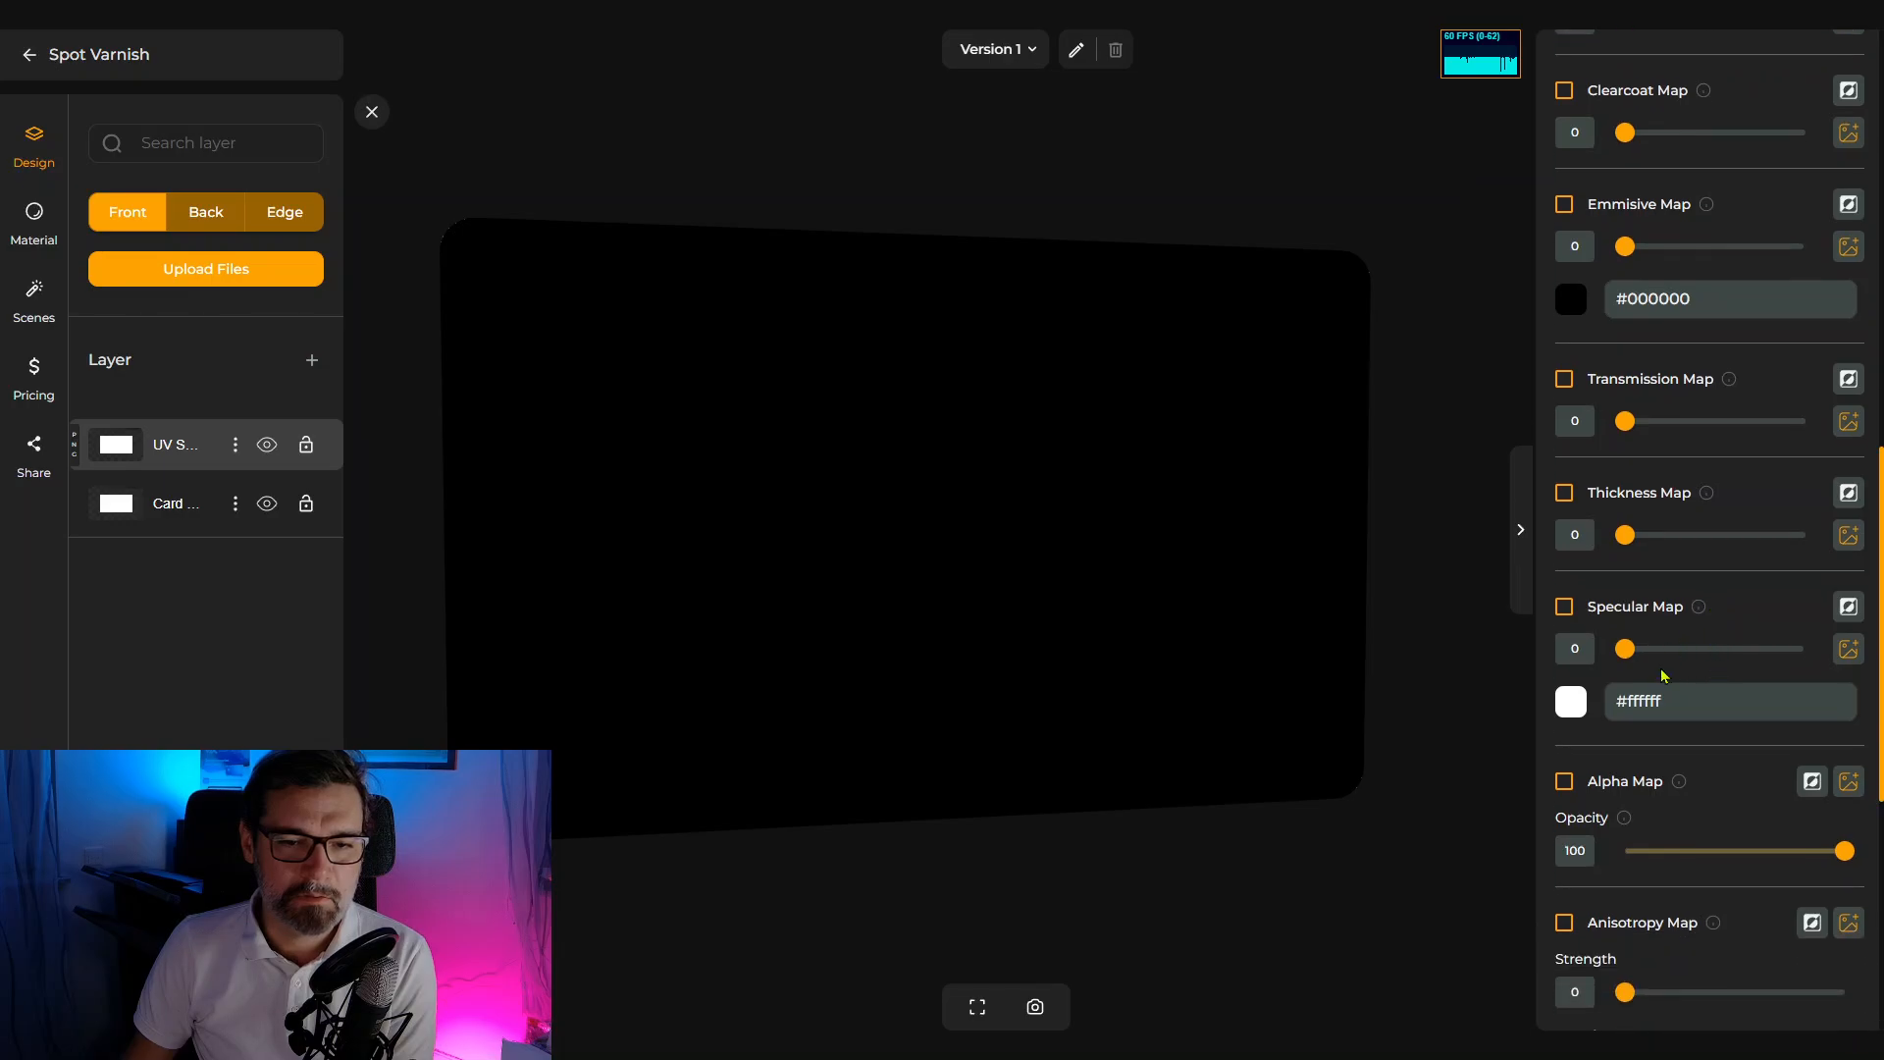
{"action": "left_click_drag", "start_coordinate": [1626, 652], "coordinate": [1806, 651]}
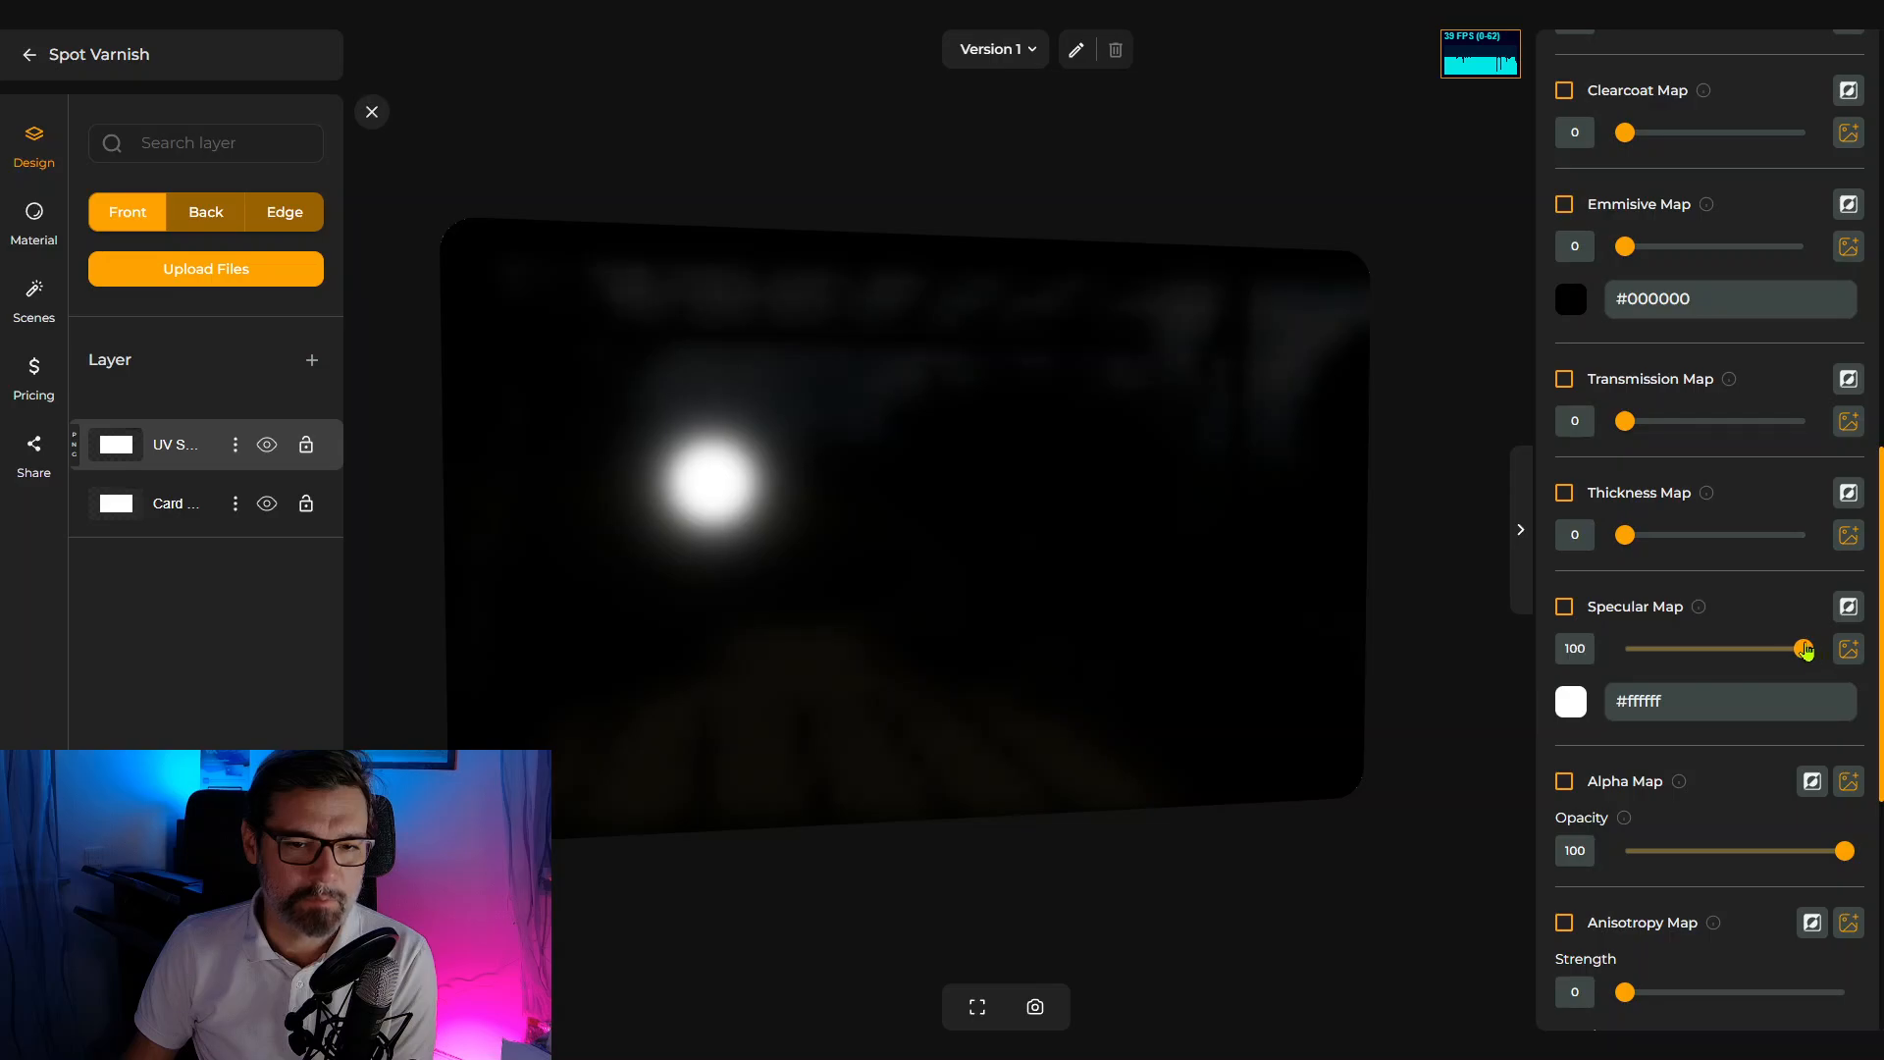
{"action": "left_click_drag", "start_coordinate": [1095, 553], "coordinate": [1051, 546]}
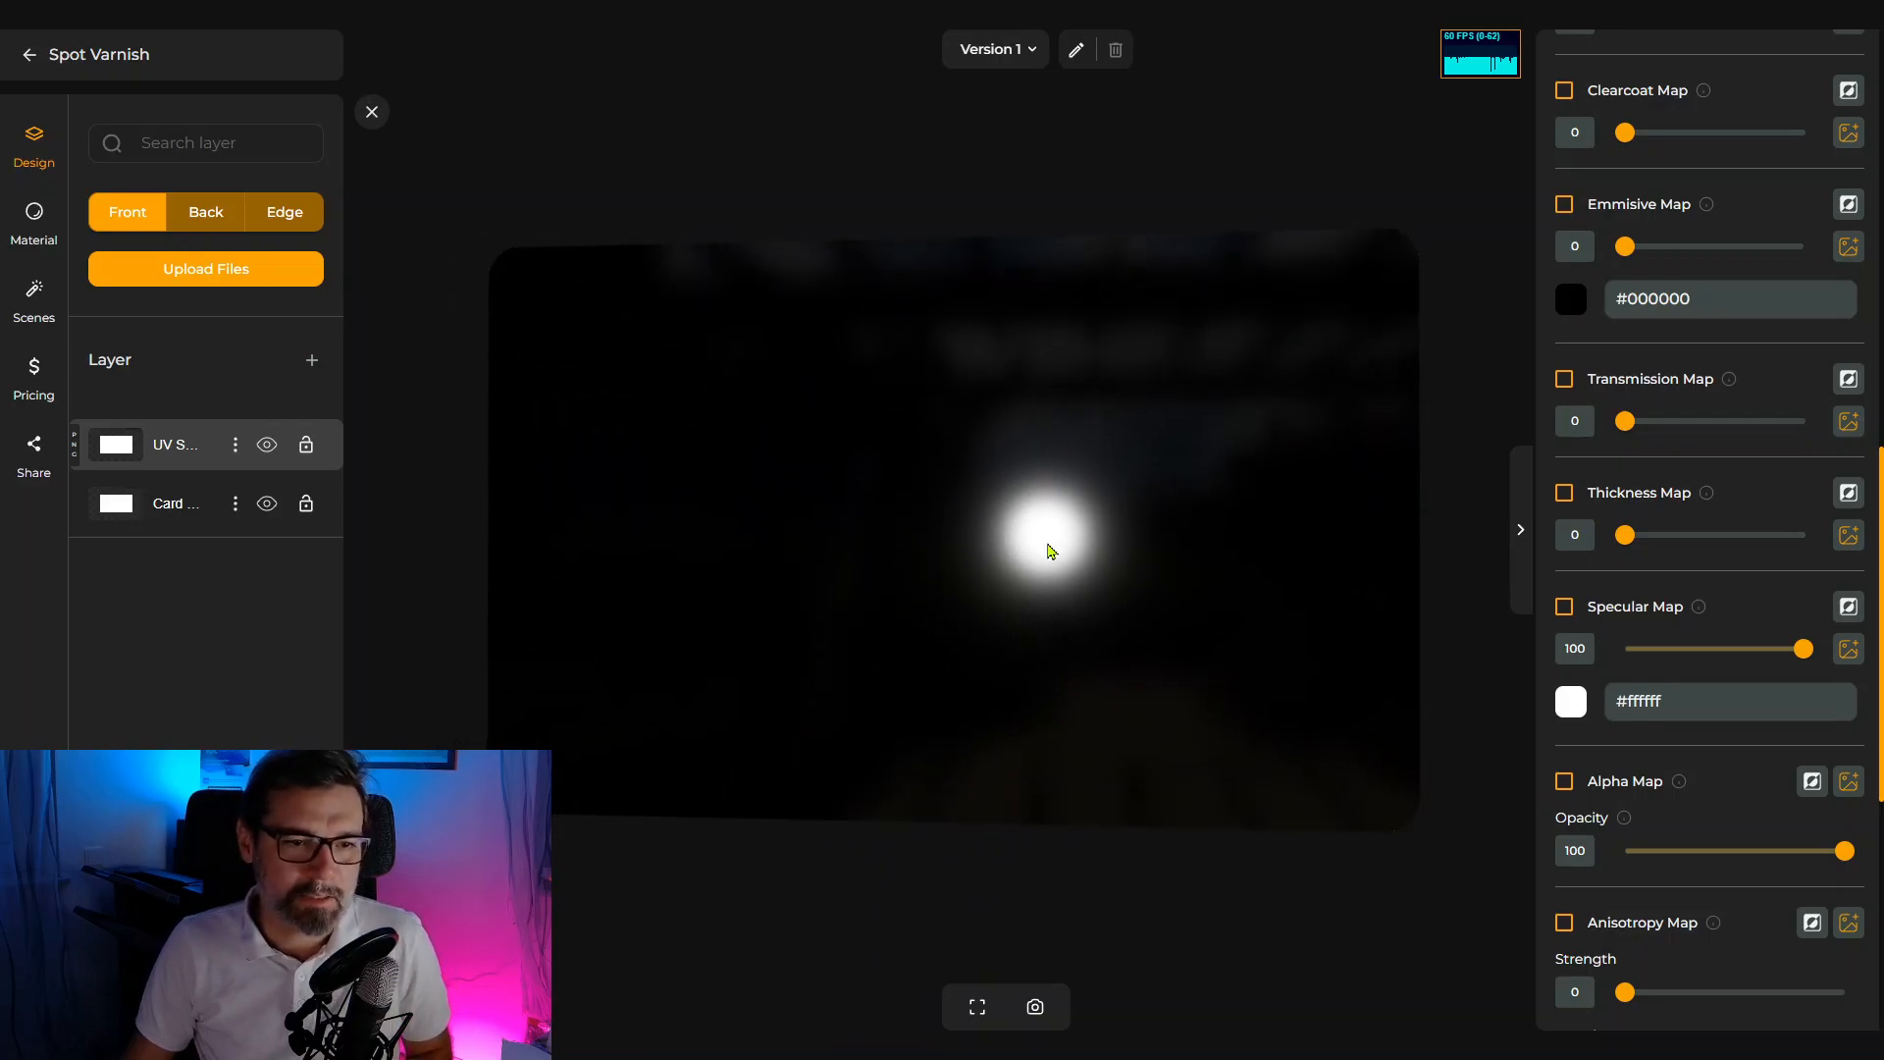
- Load vzual-spot-varnish.png from the VZUAL project's spot varnish folder as the varnish layer's height map
{"action": "scroll", "coordinate": [1647, 720], "scroll_direction": "up", "scroll_amount": 10}
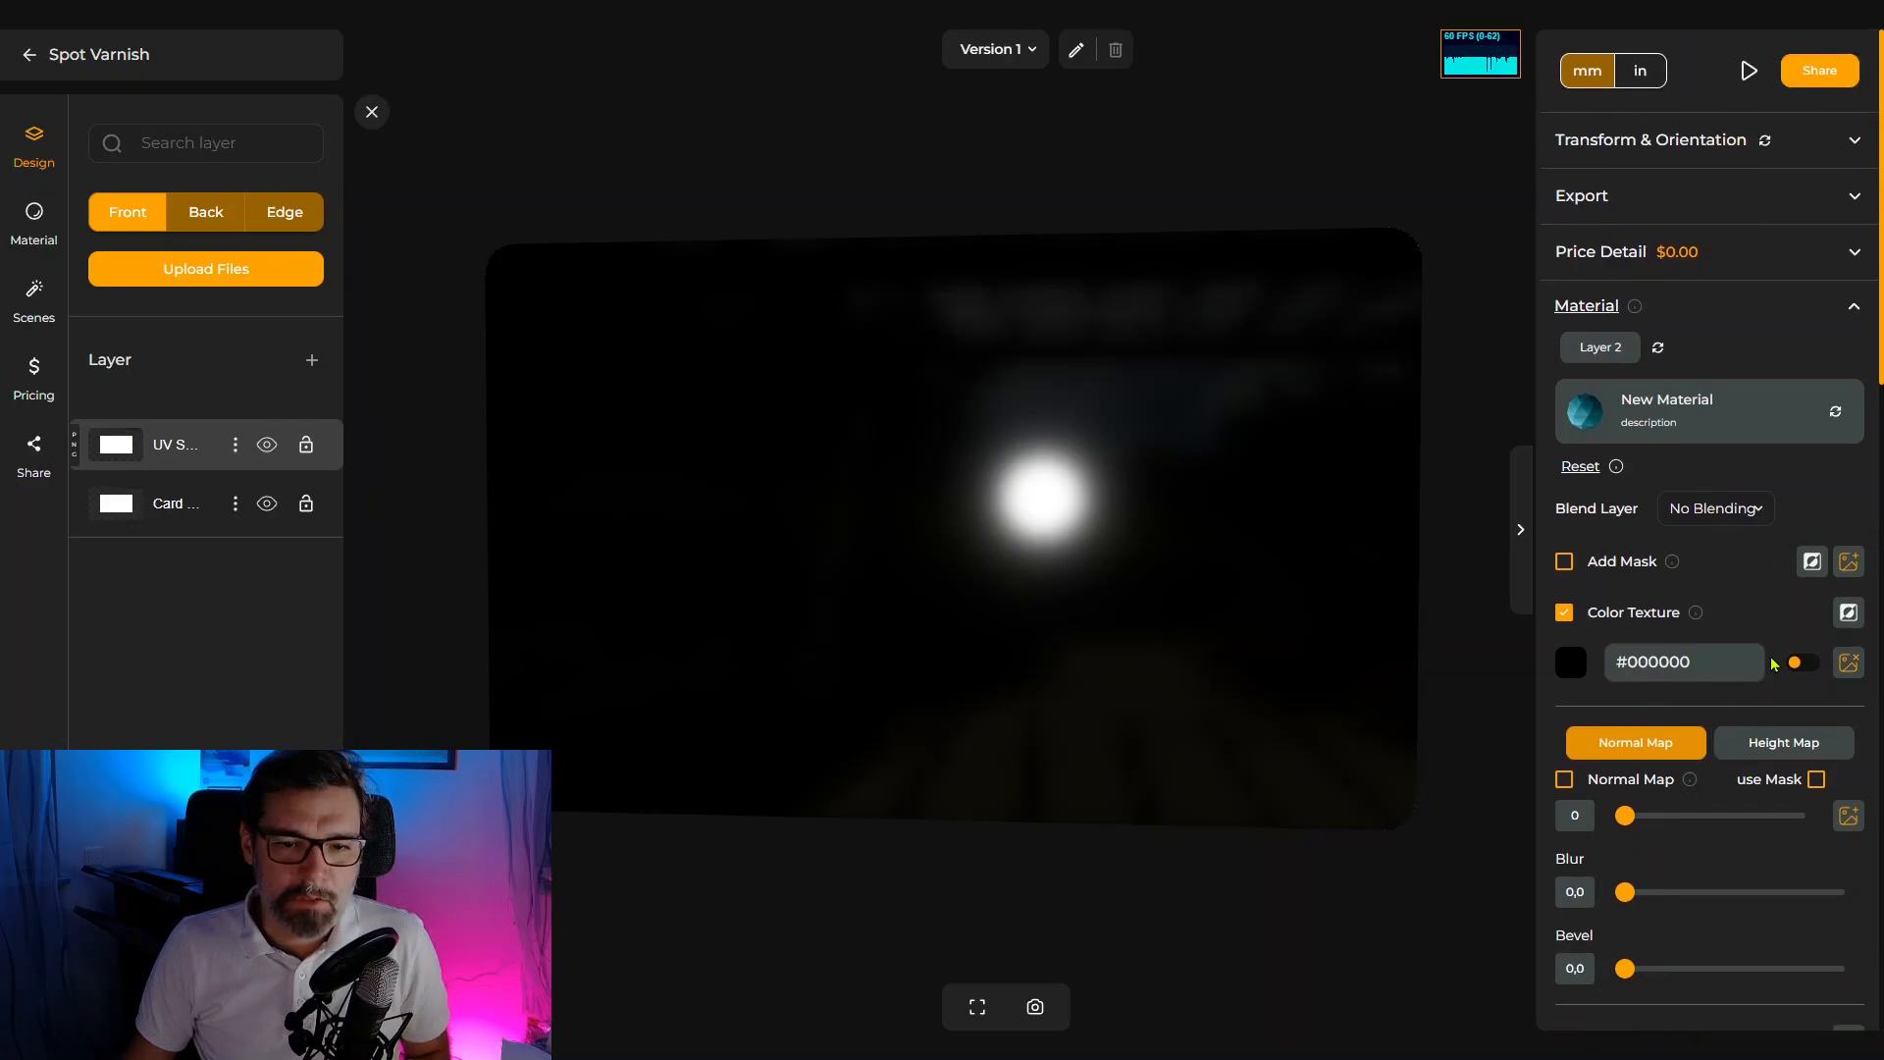
{"action": "scroll", "coordinate": [1773, 664], "scroll_direction": "down", "scroll_amount": 3}
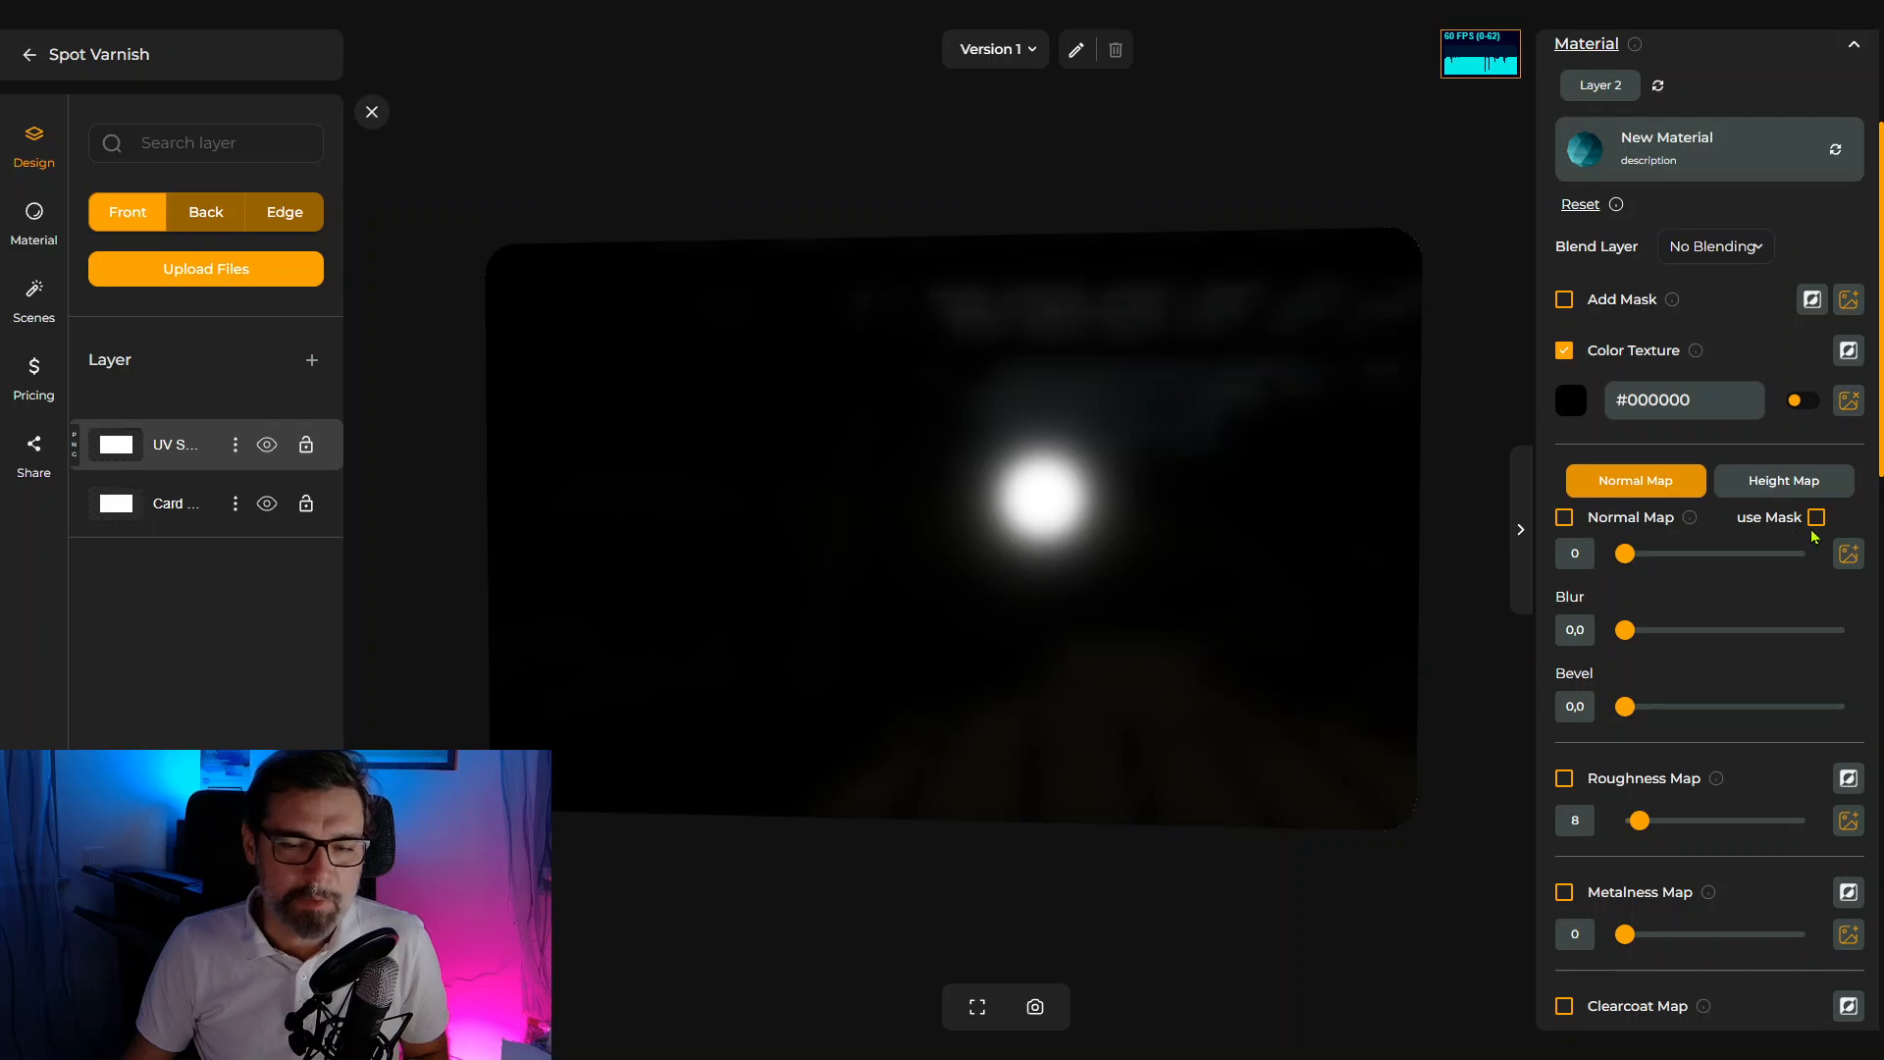
{"action": "left_click", "coordinate": [1786, 481]}
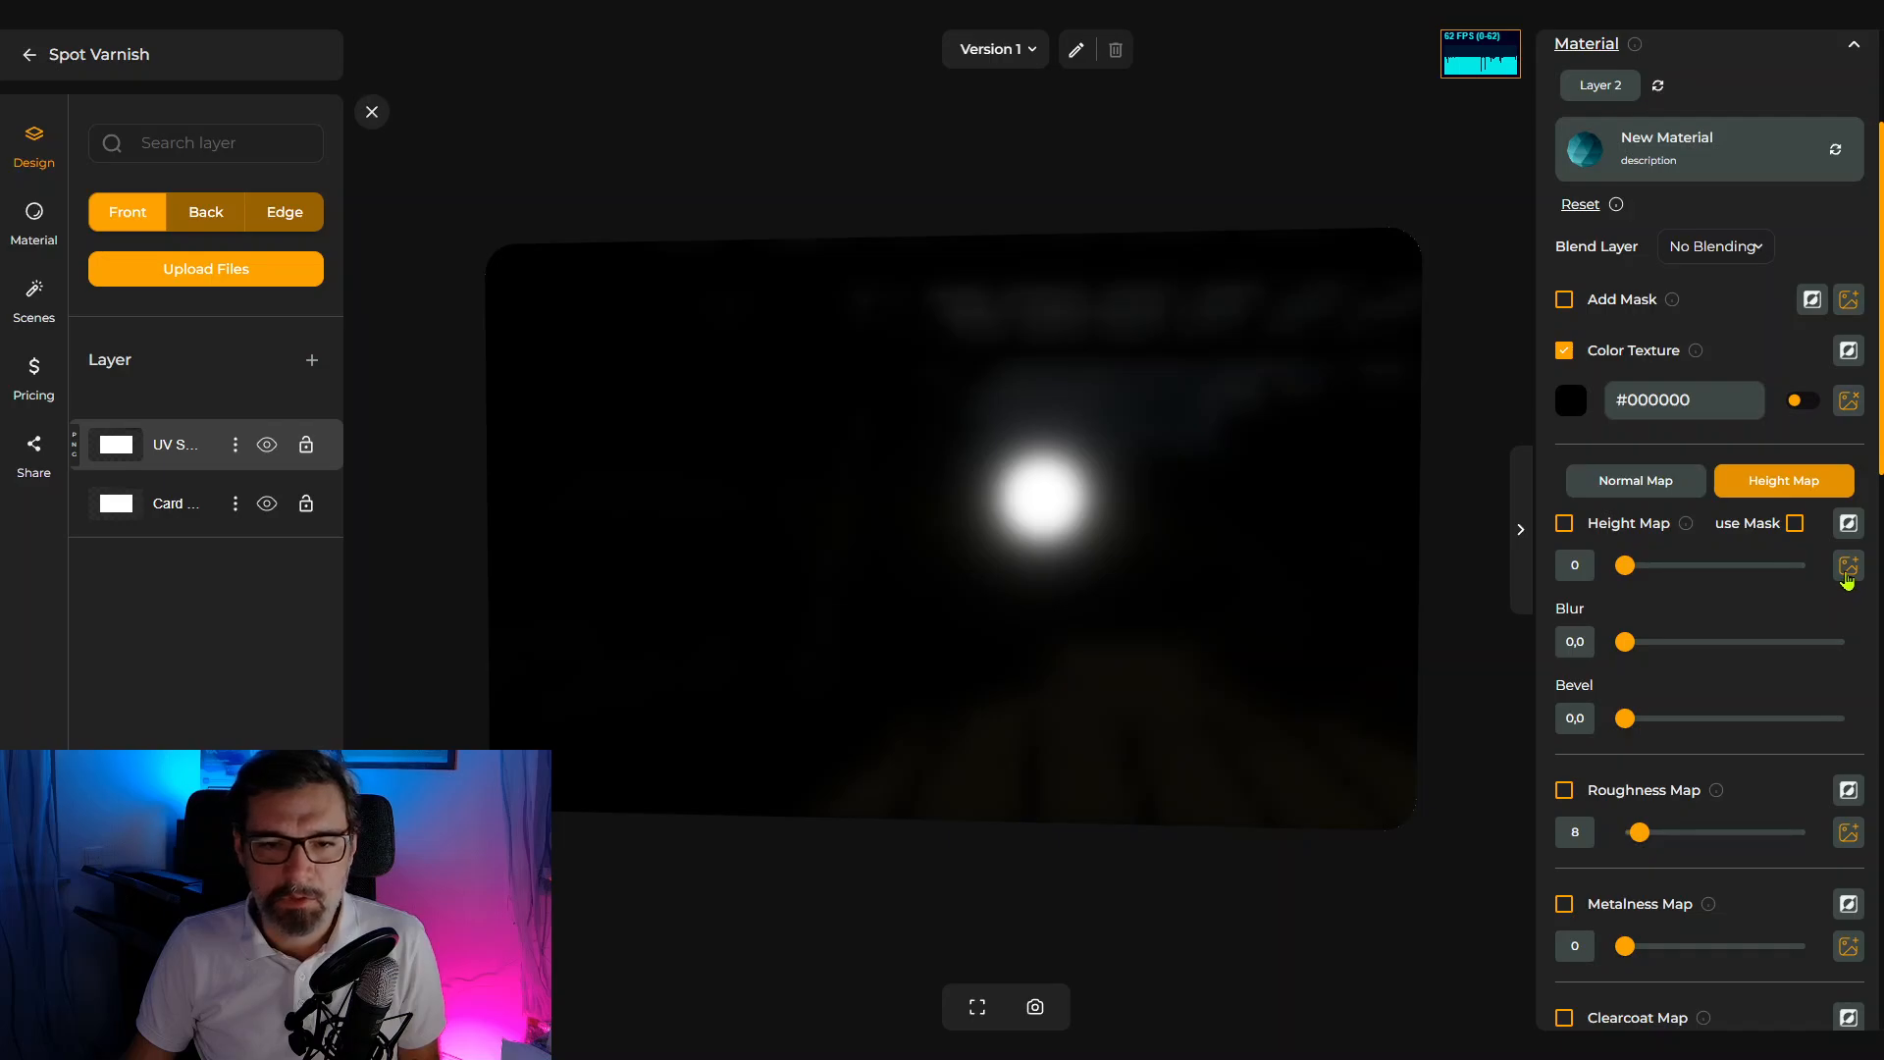
{"action": "left_click", "coordinate": [1847, 573]}
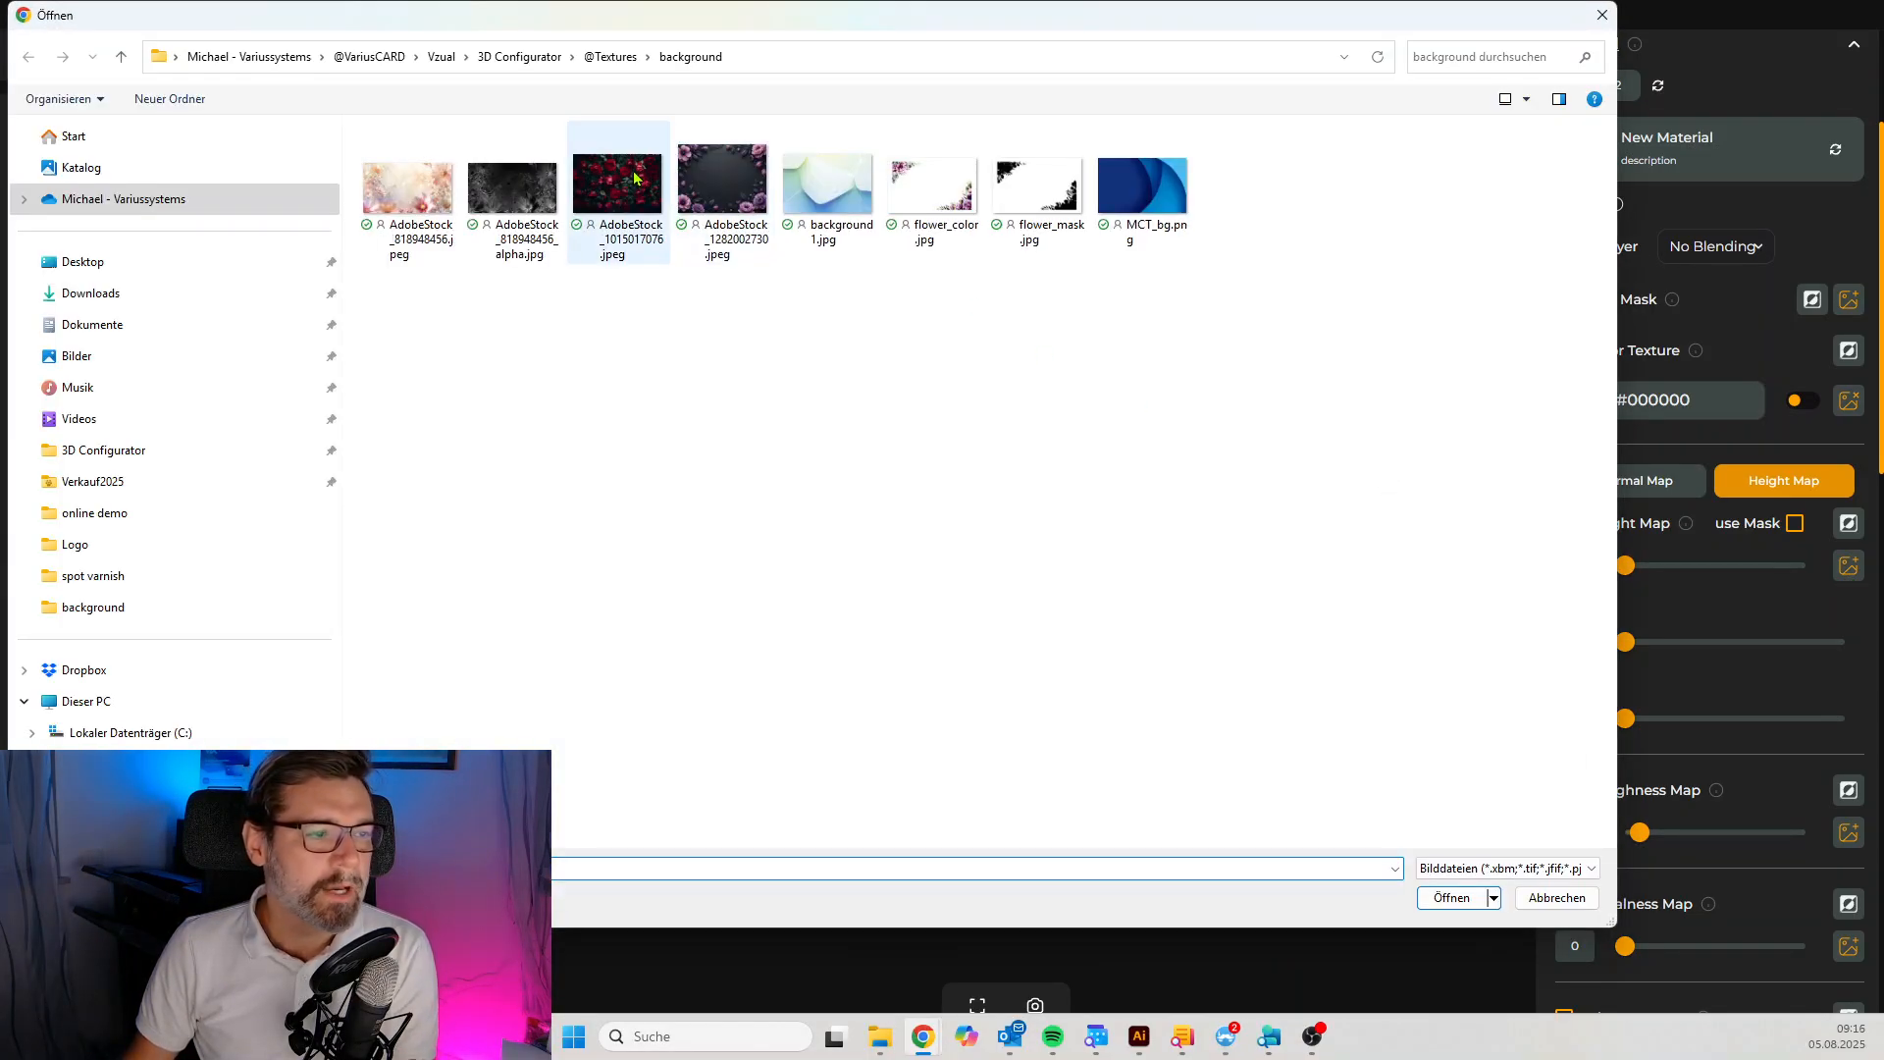
{"action": "left_click", "coordinate": [525, 57]}
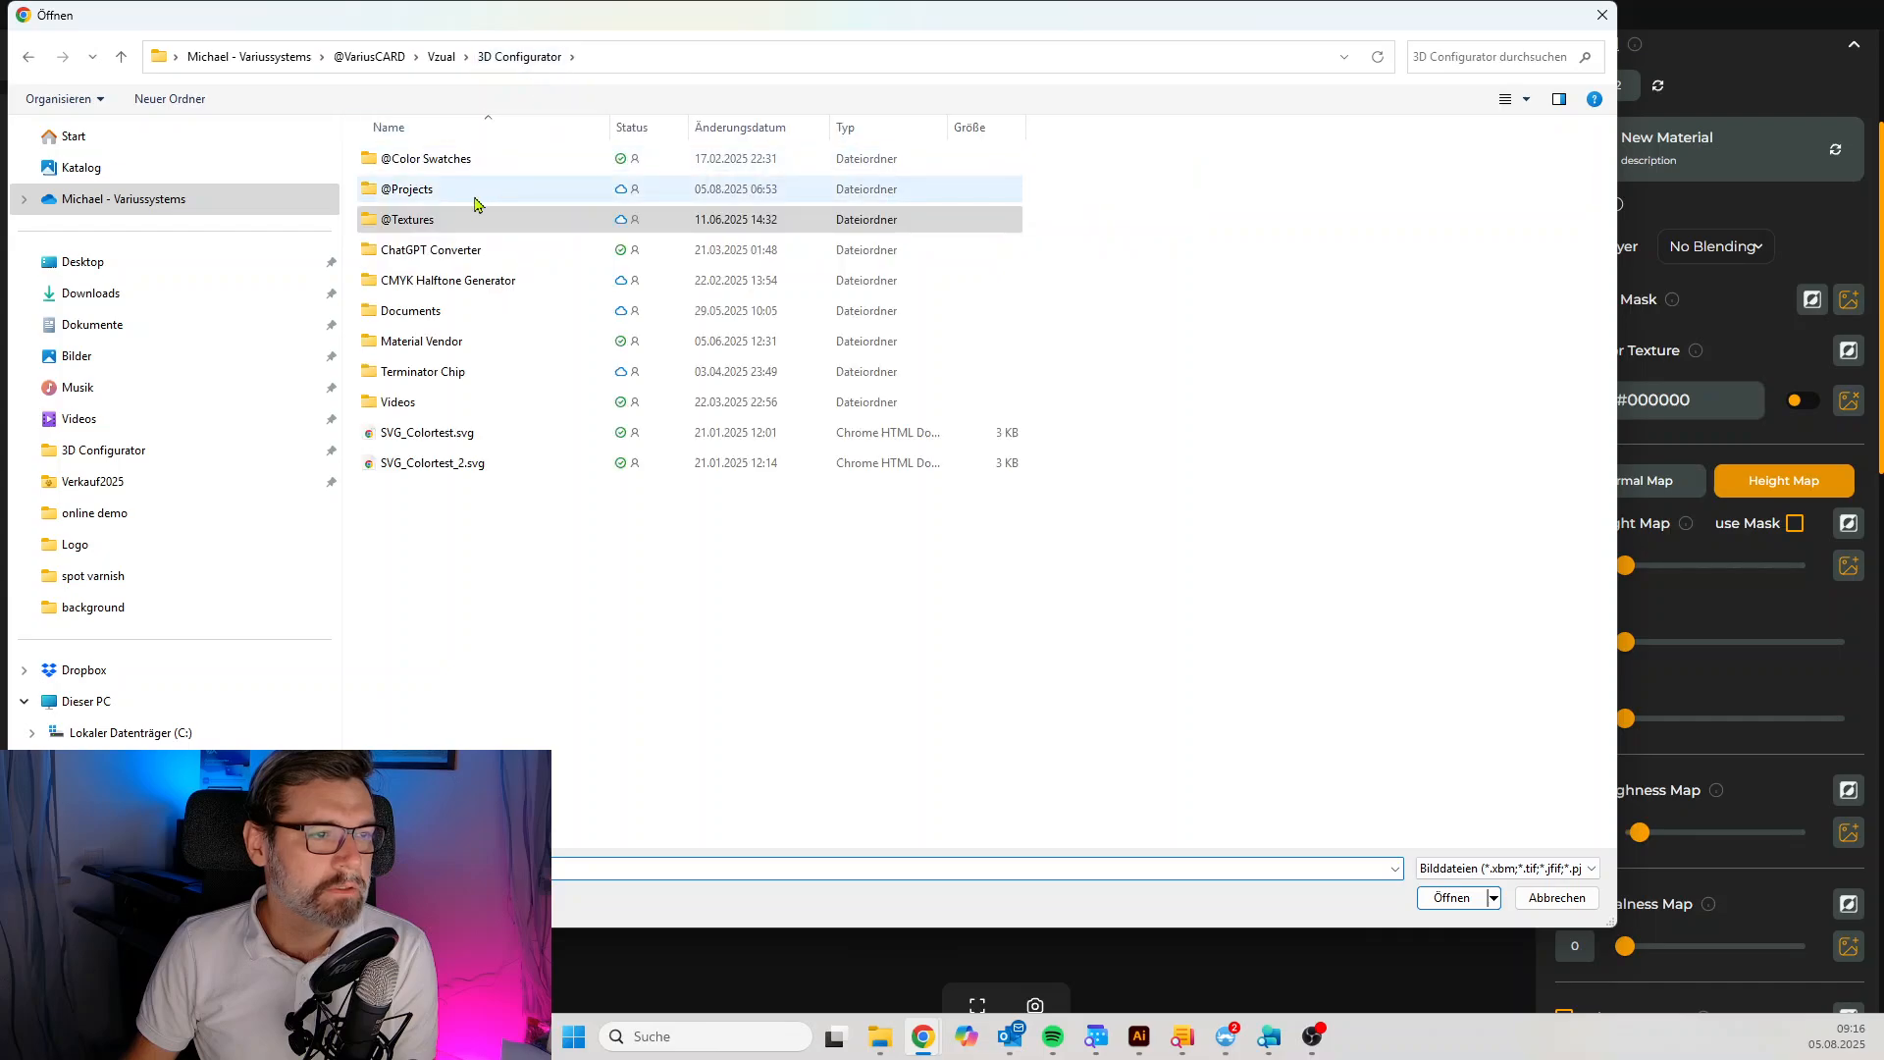
{"action": "double_click", "coordinate": [473, 199]}
{"action": "scroll", "coordinate": [442, 588], "scroll_direction": "down", "scroll_amount": 12}
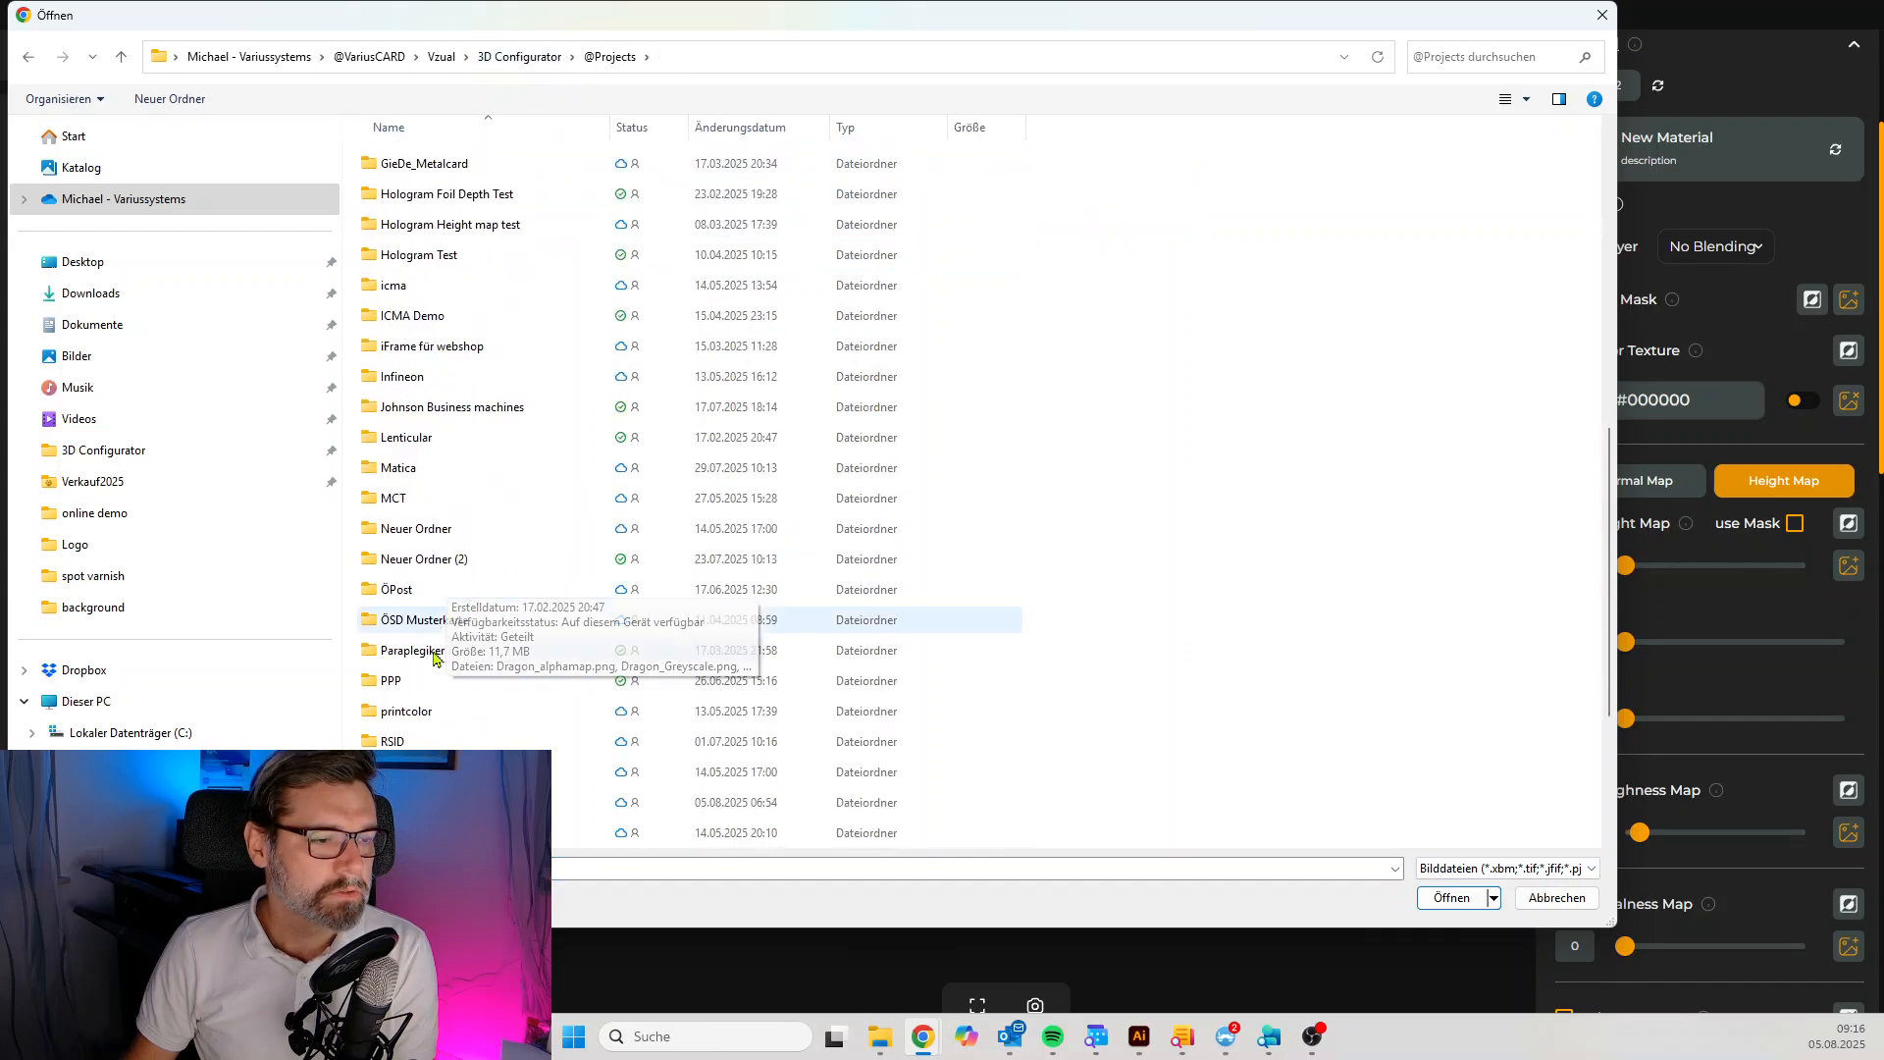
{"action": "double_click", "coordinate": [434, 722]}
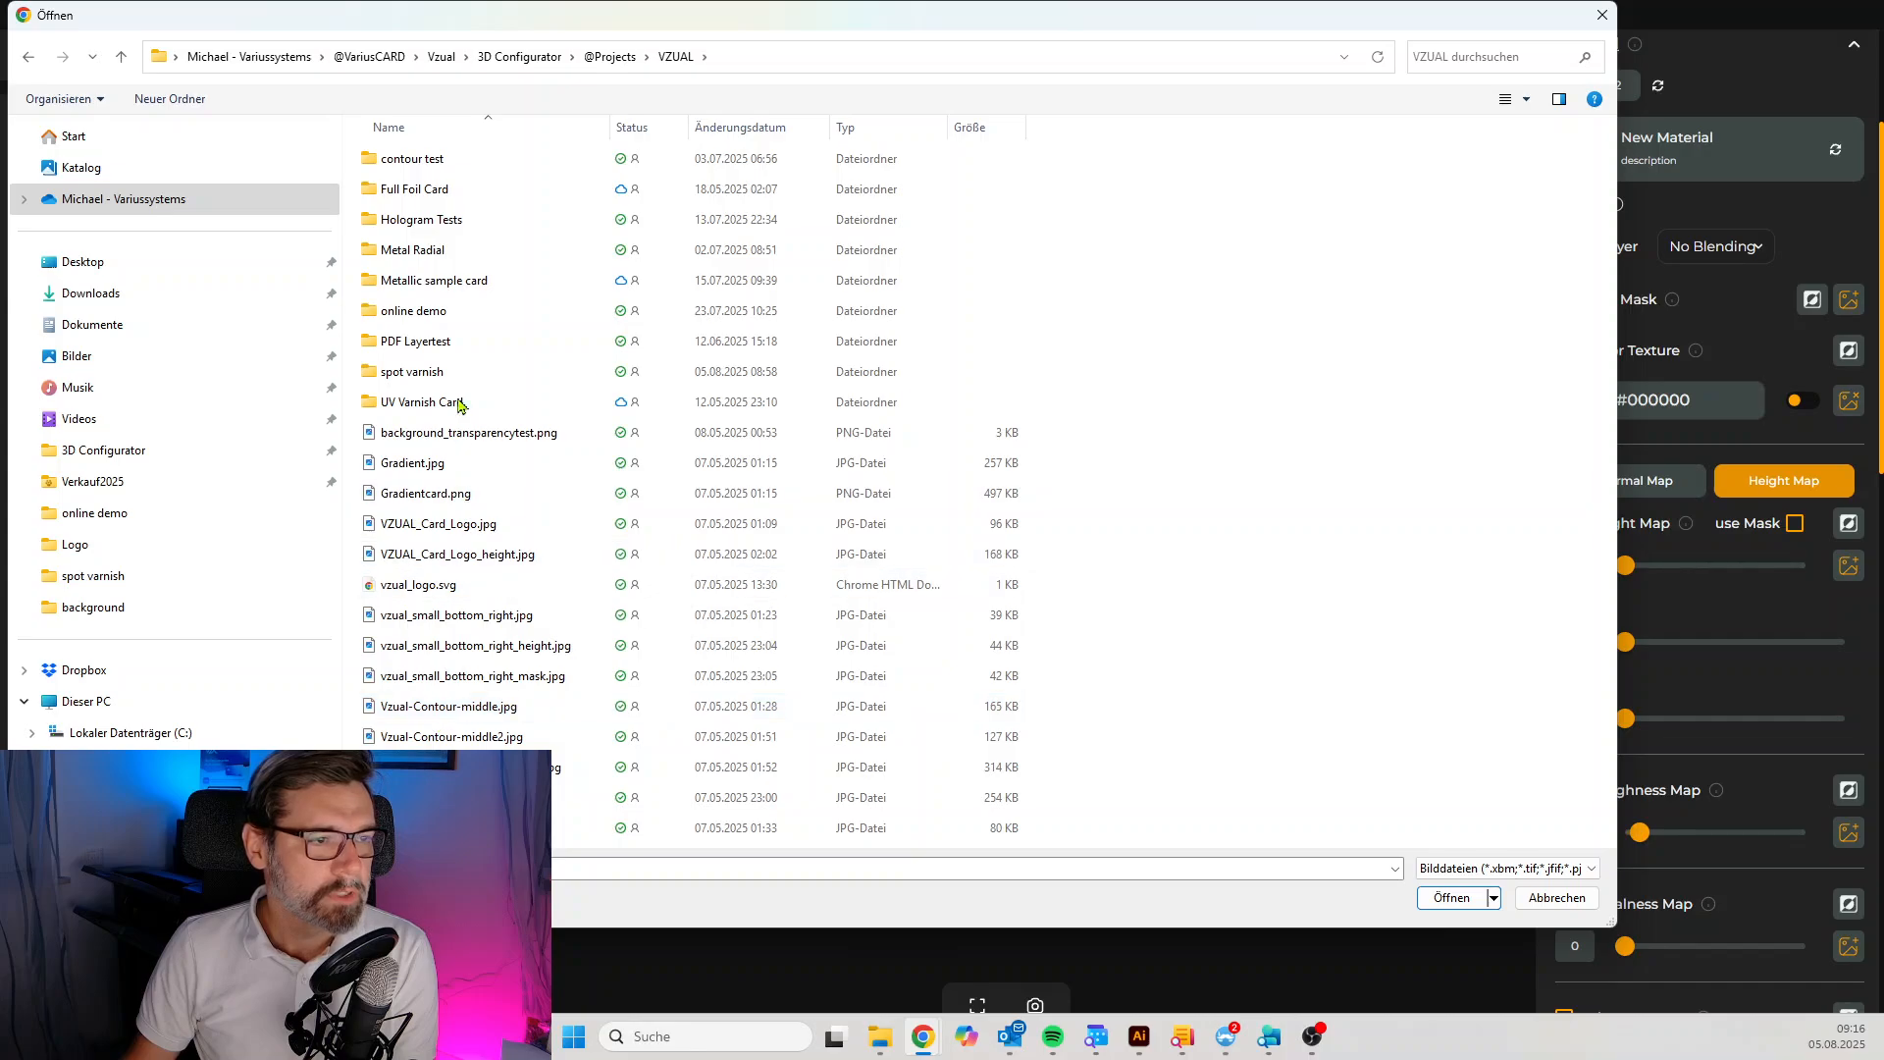
{"action": "double_click", "coordinate": [444, 373]}
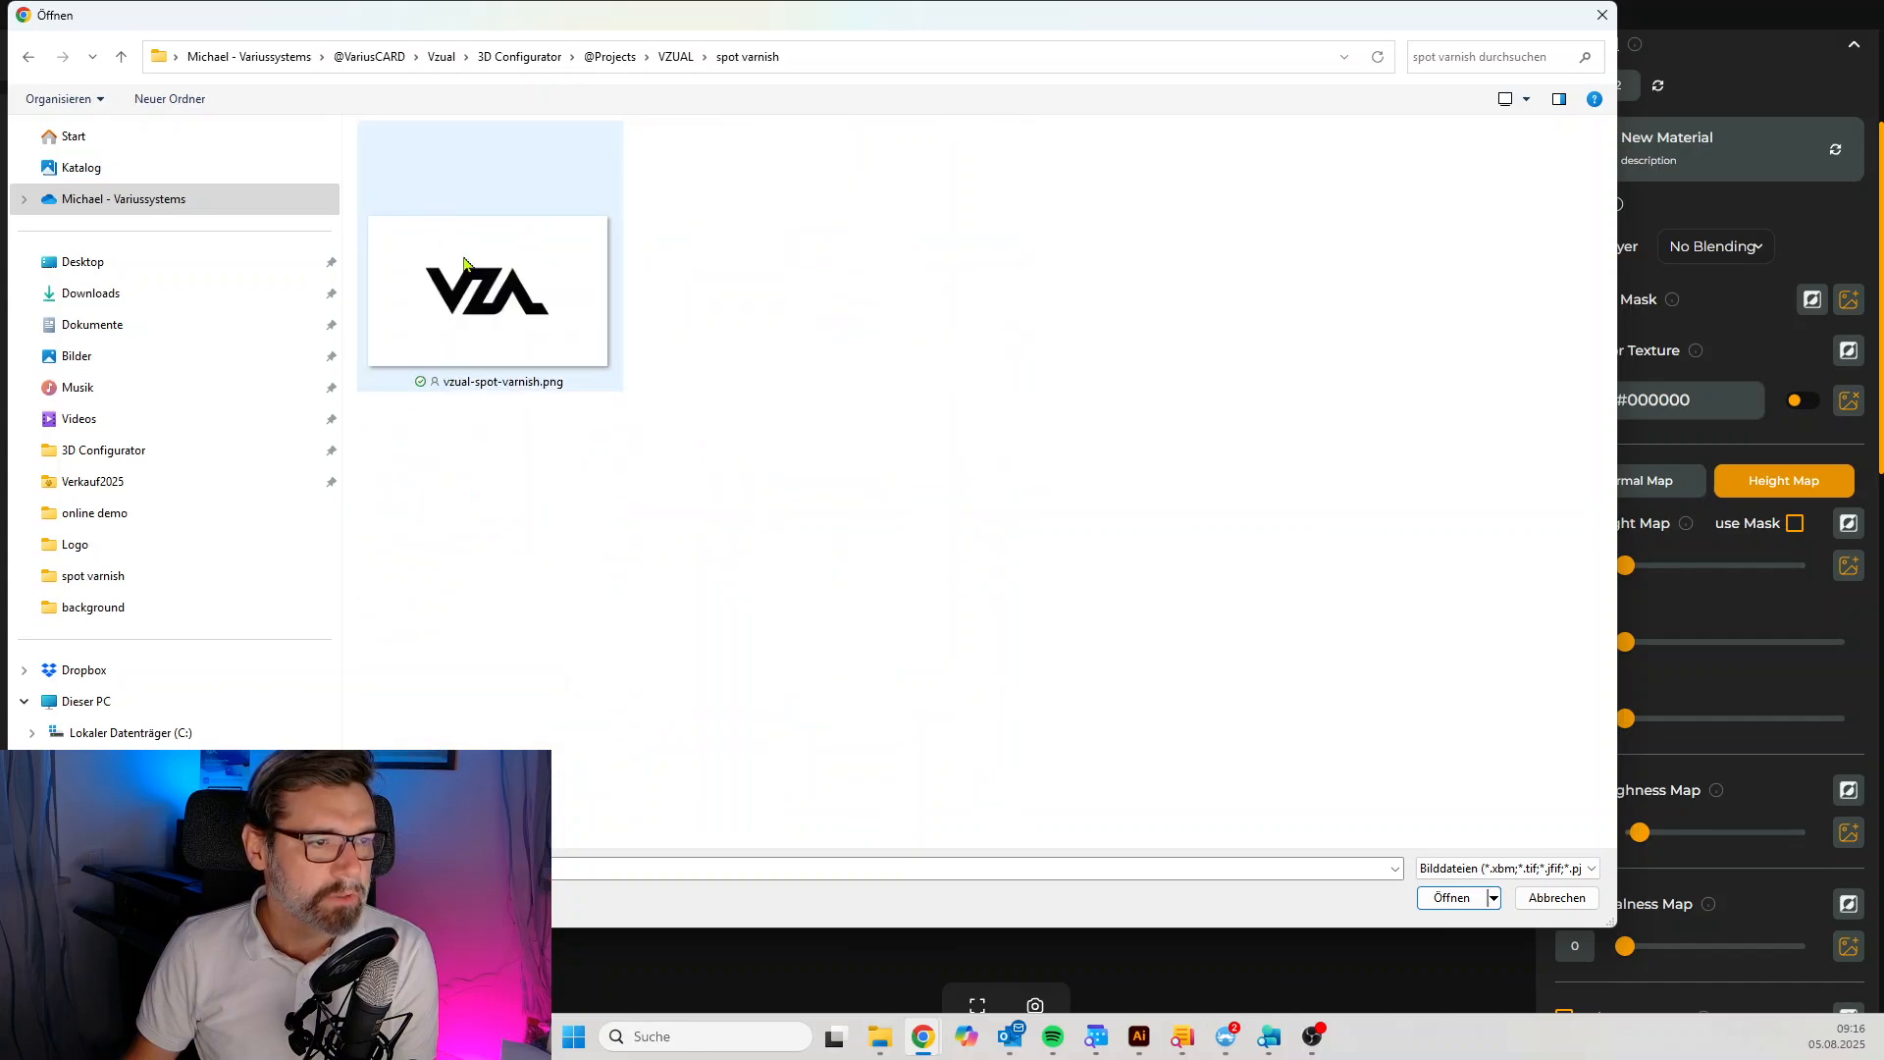
{"action": "left_click", "coordinate": [517, 328]}
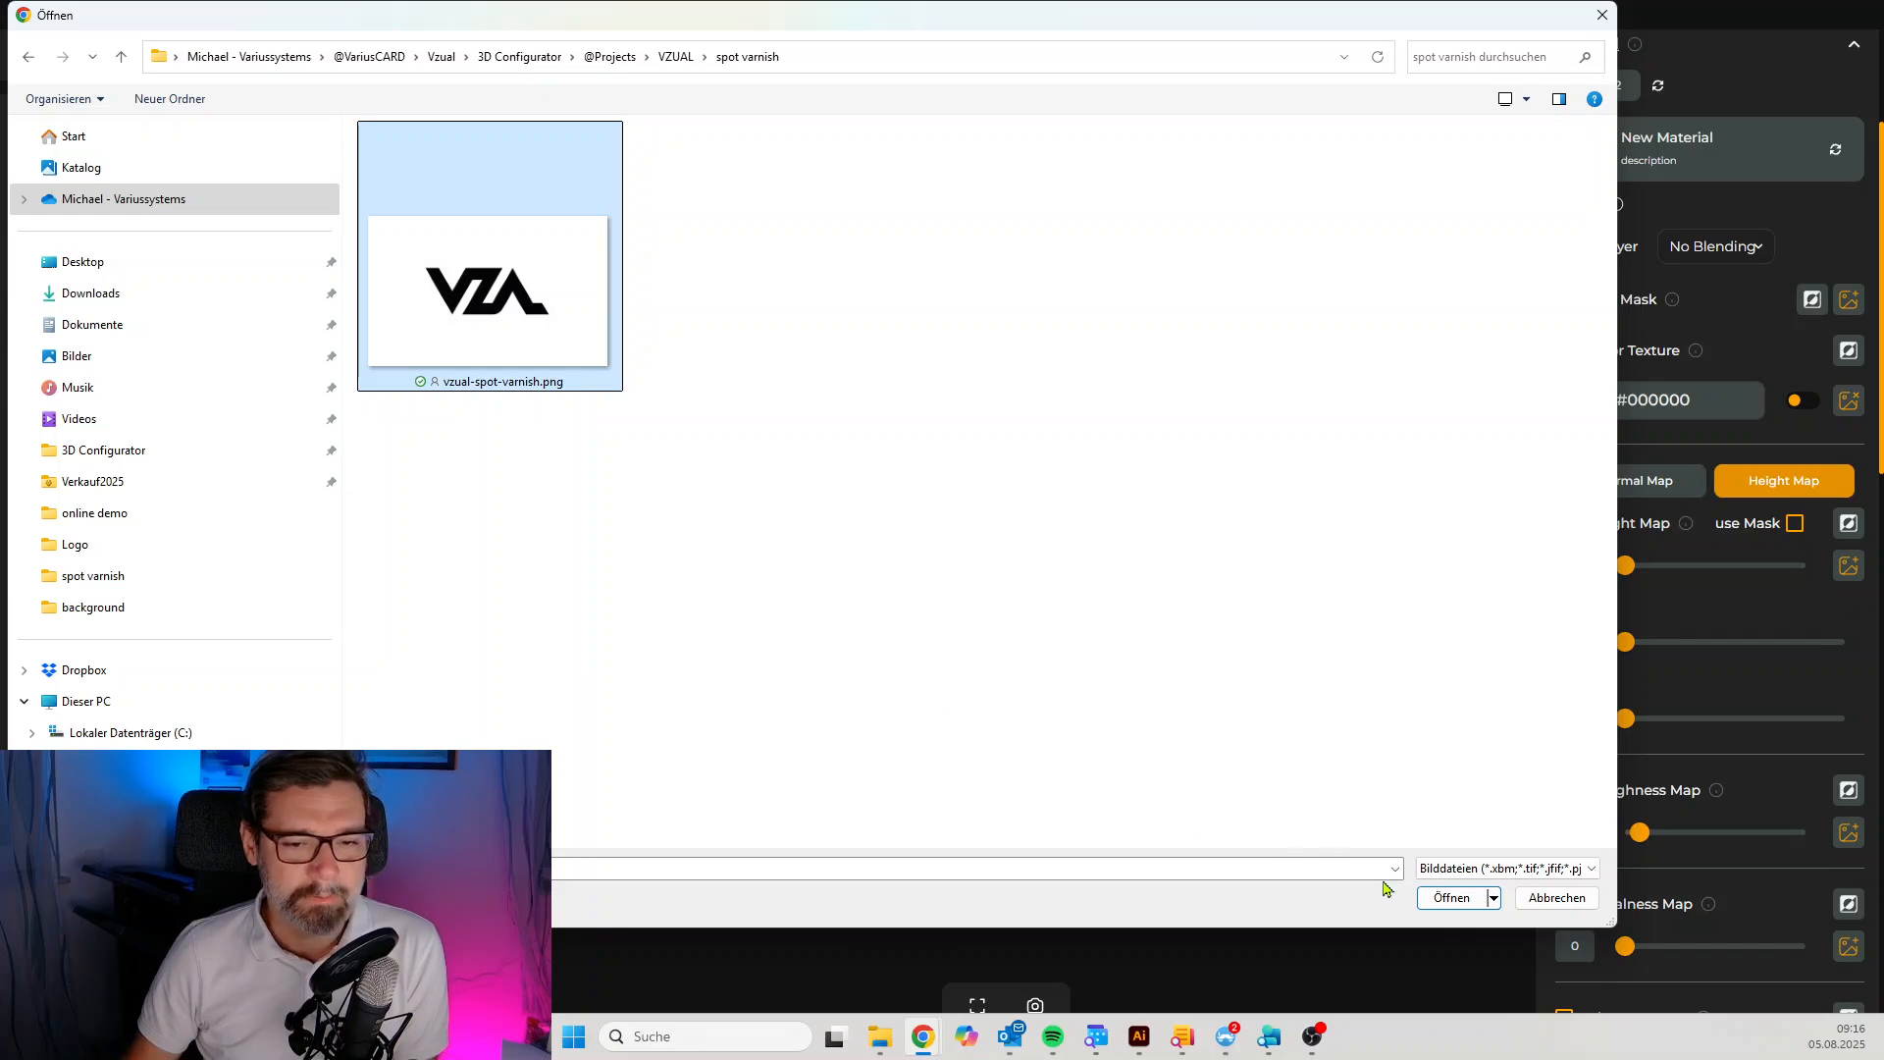
{"action": "left_click", "coordinate": [1452, 898]}
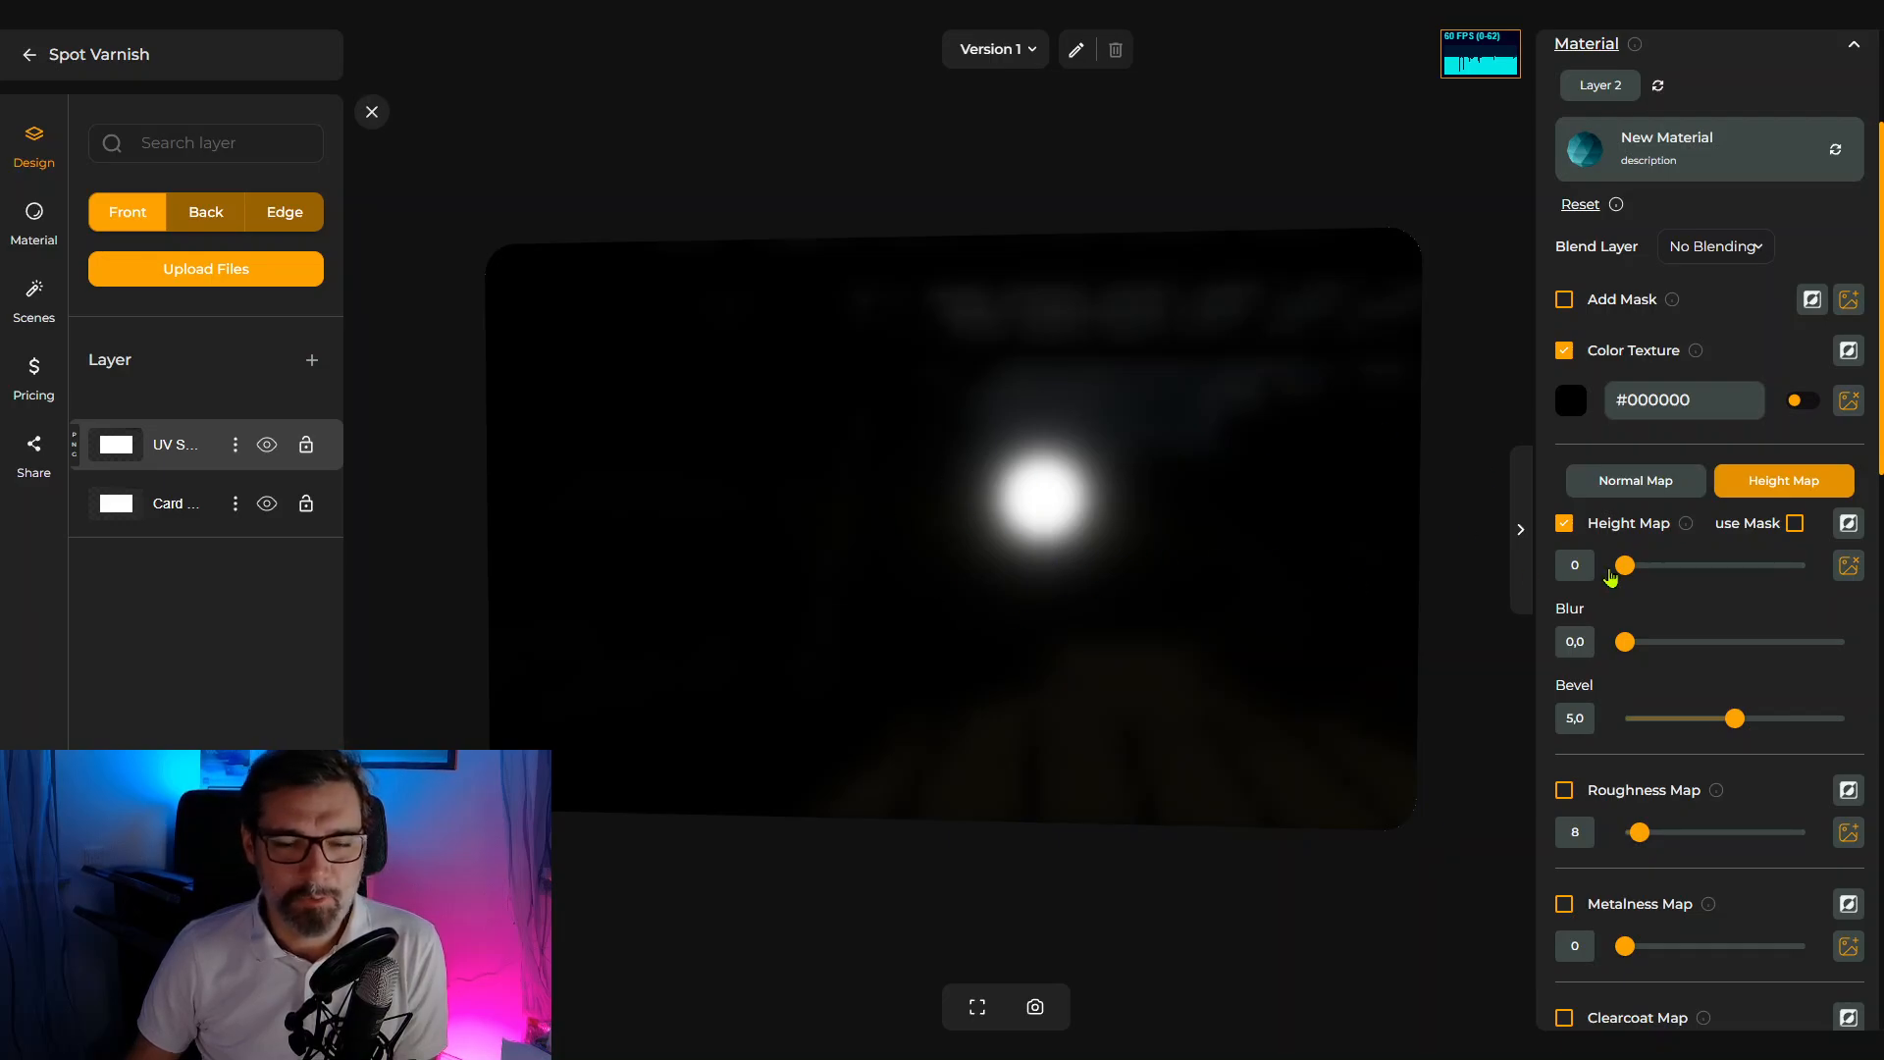
- Set the height map's strength to 24 and its blur to 2.8, and invert the map
{"action": "left_click", "coordinate": [1663, 567]}
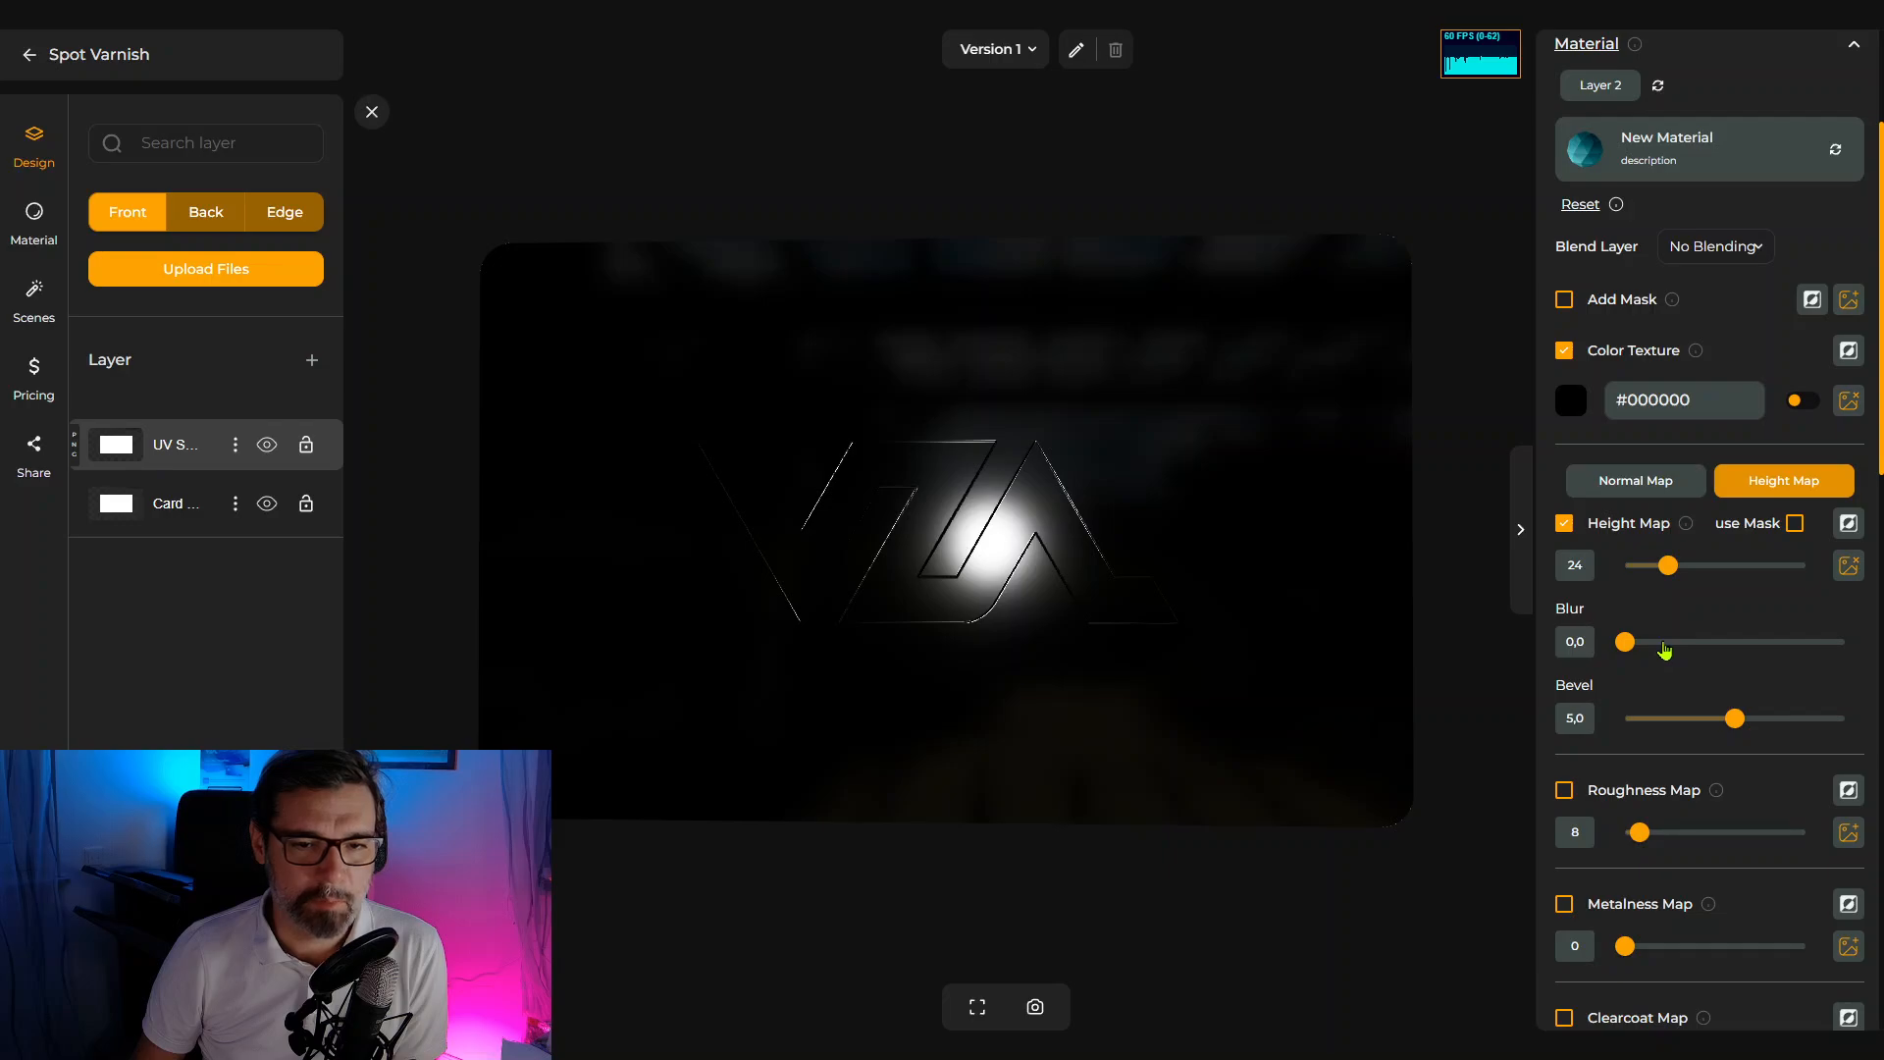
{"action": "left_click", "coordinate": [1663, 645]}
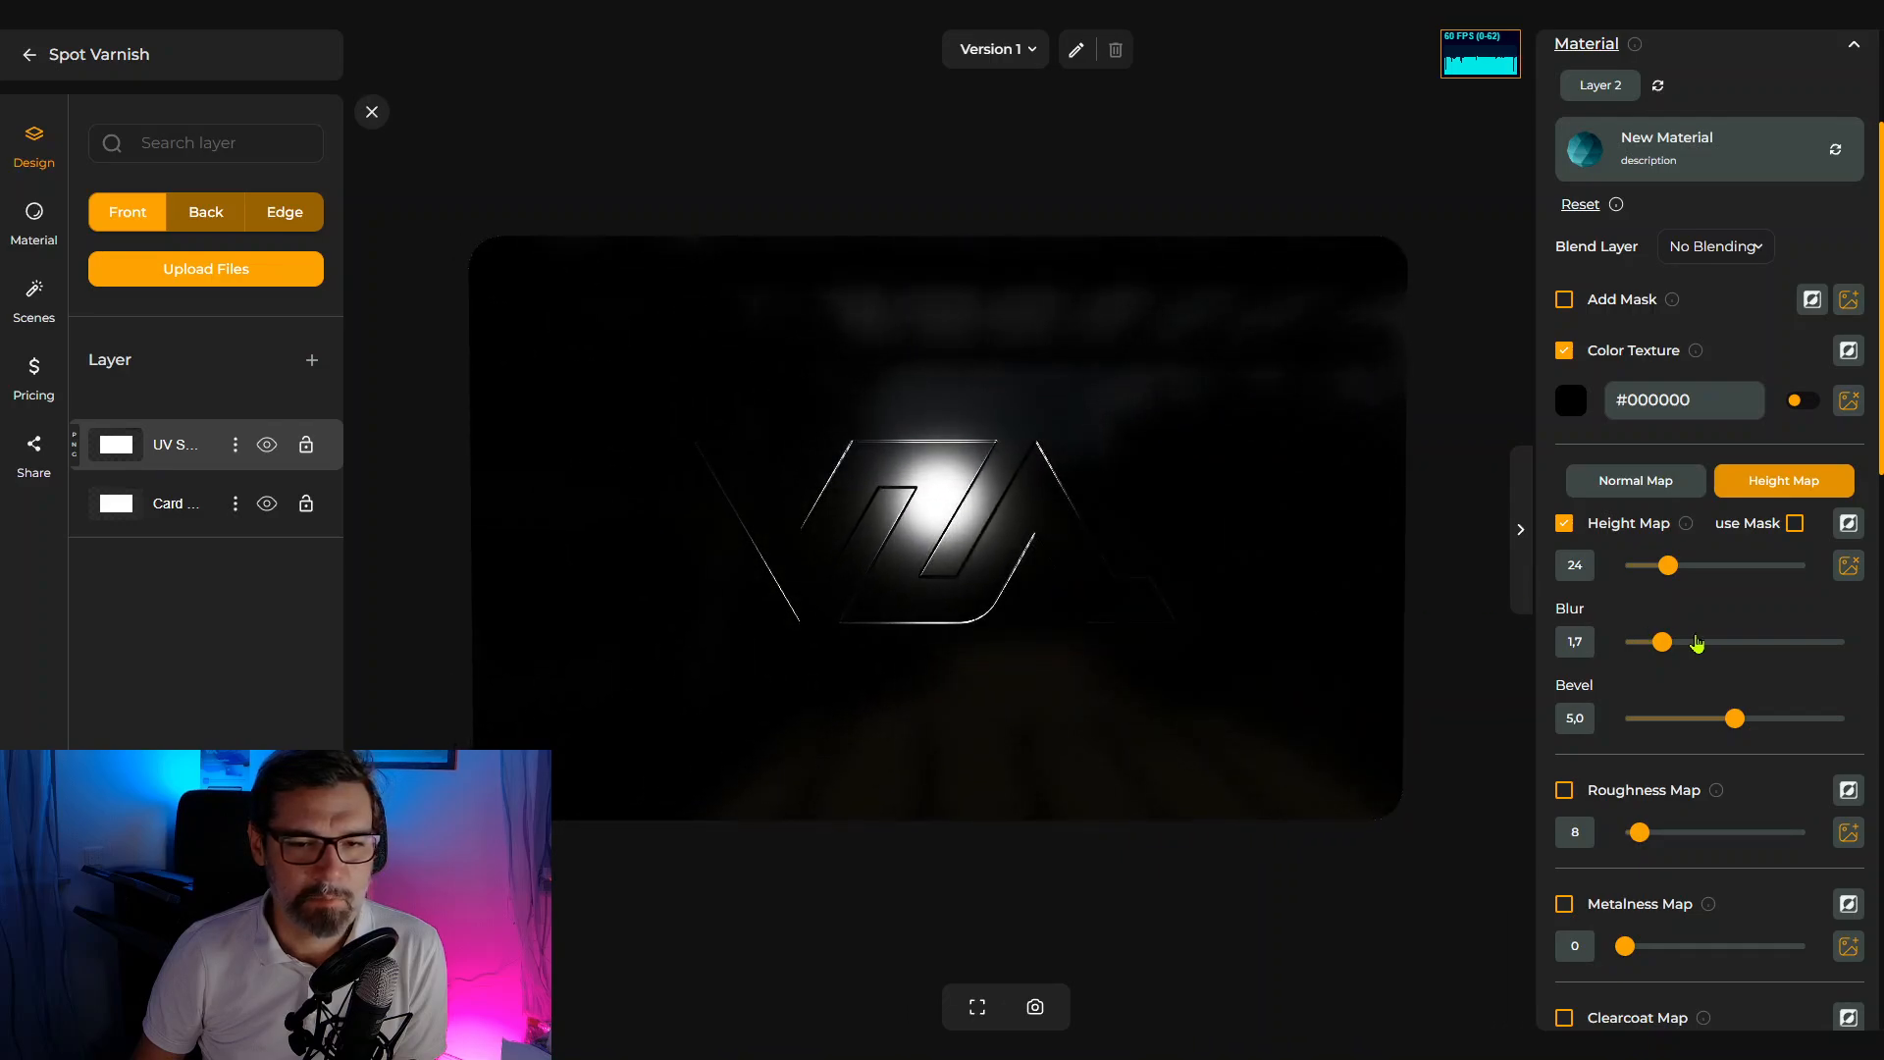
{"action": "left_click", "coordinate": [1686, 642]}
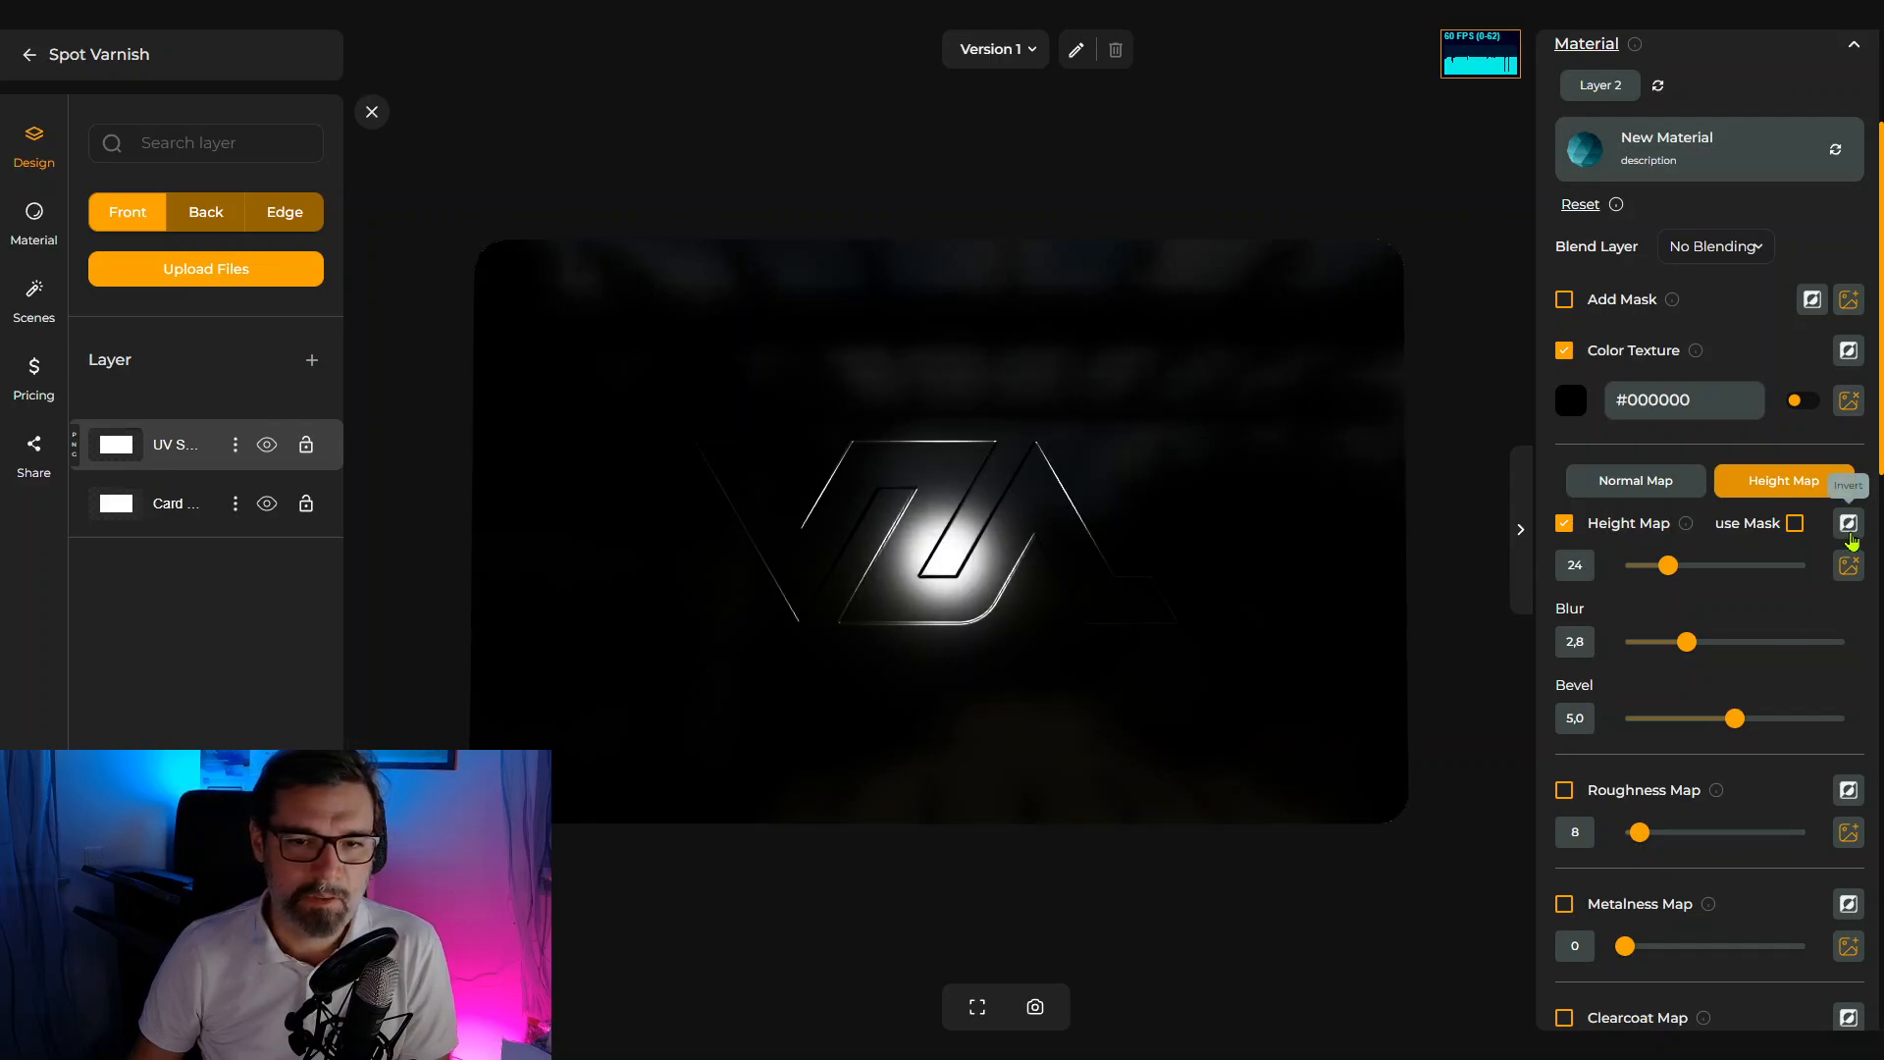
{"action": "left_click", "coordinate": [1849, 530]}
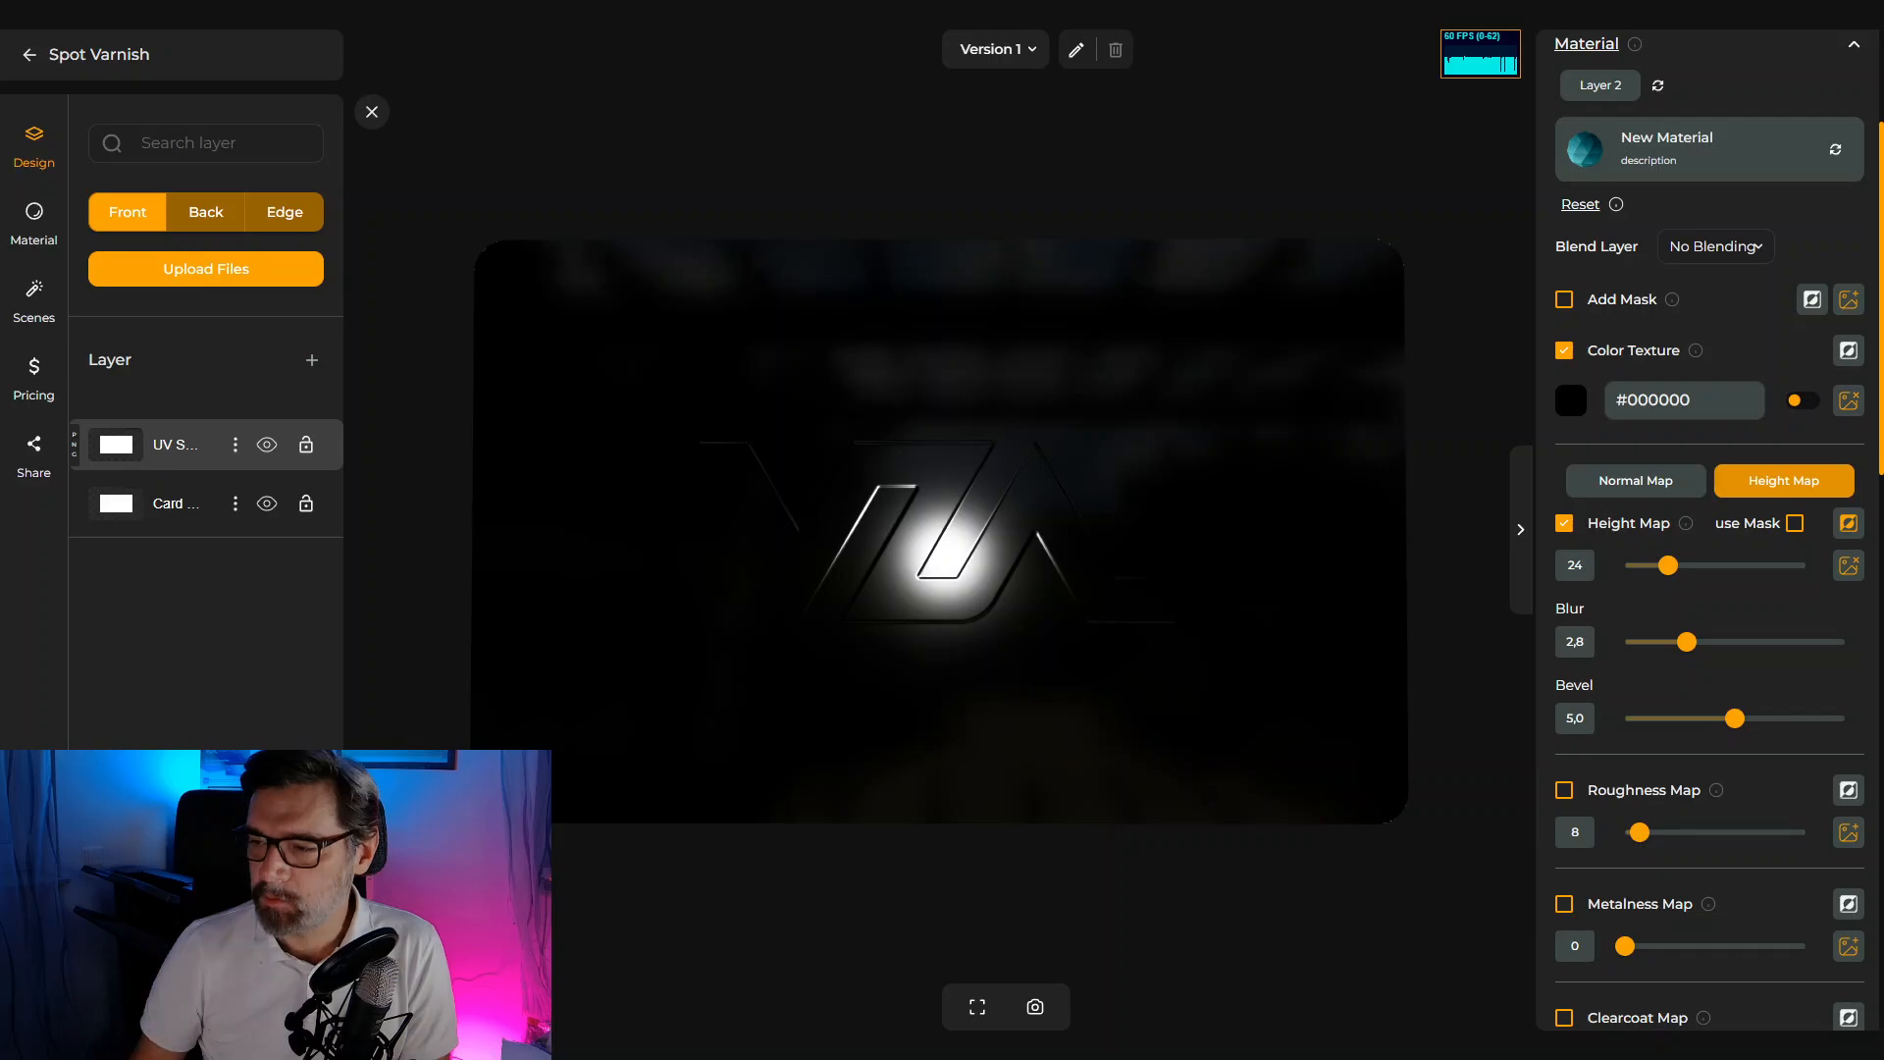
{"action": "left_click_drag", "start_coordinate": [1139, 599], "coordinate": [976, 545]}
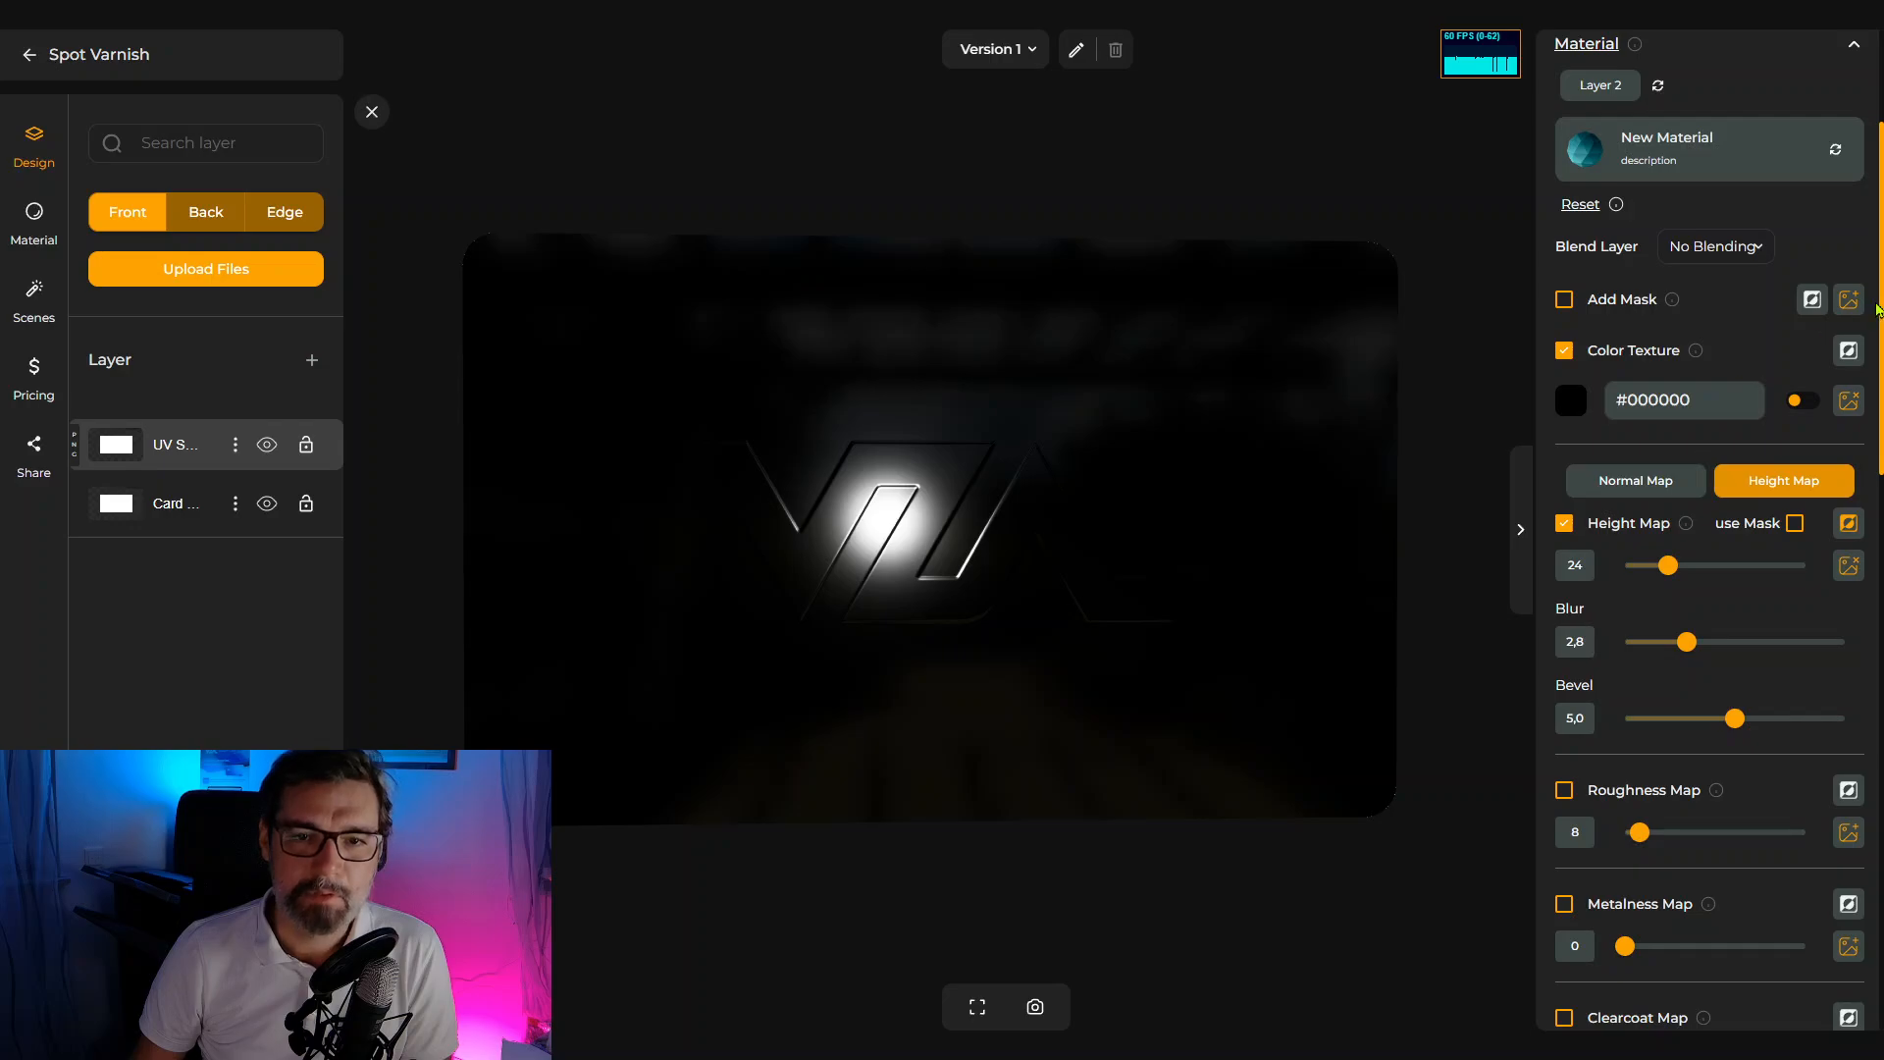
- Add vzual-spot-varnish.png as the varnish layer's mask and invert it so only the logo is varnished
{"action": "left_click", "coordinate": [1848, 300]}
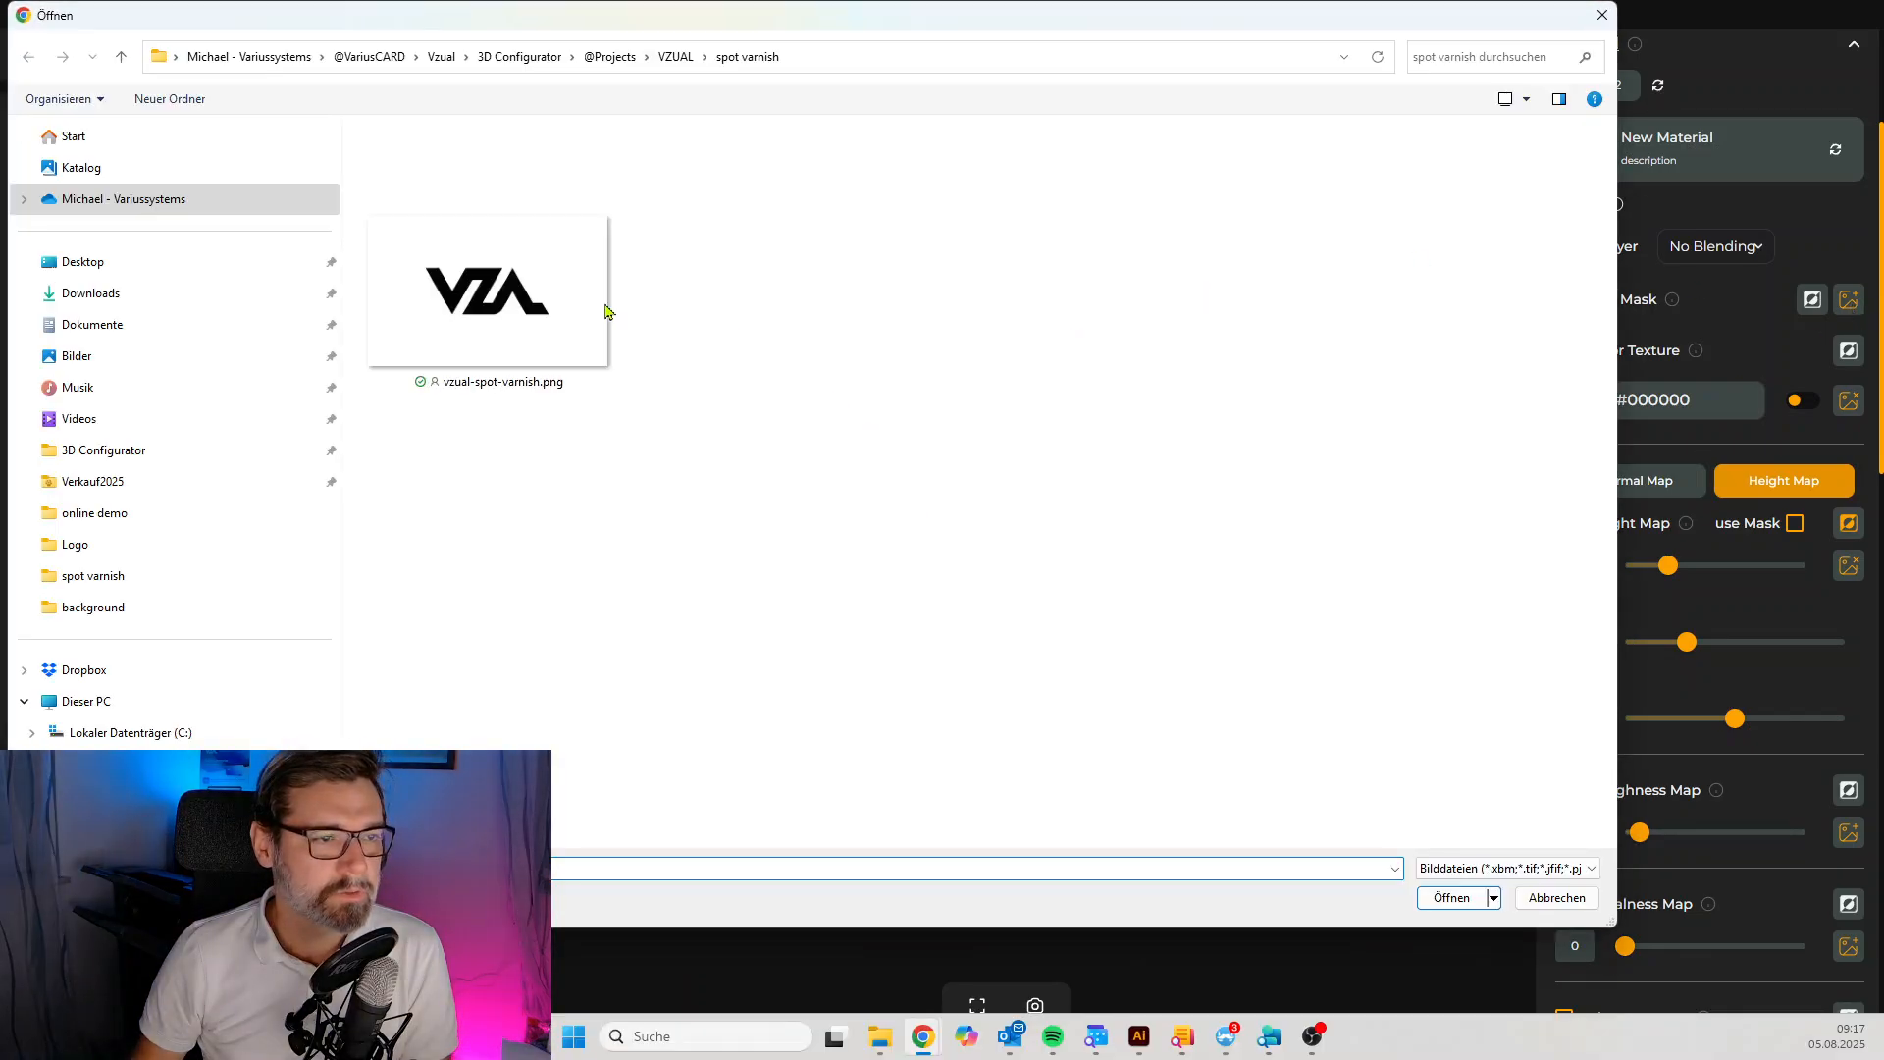
{"action": "left_click", "coordinate": [518, 303]}
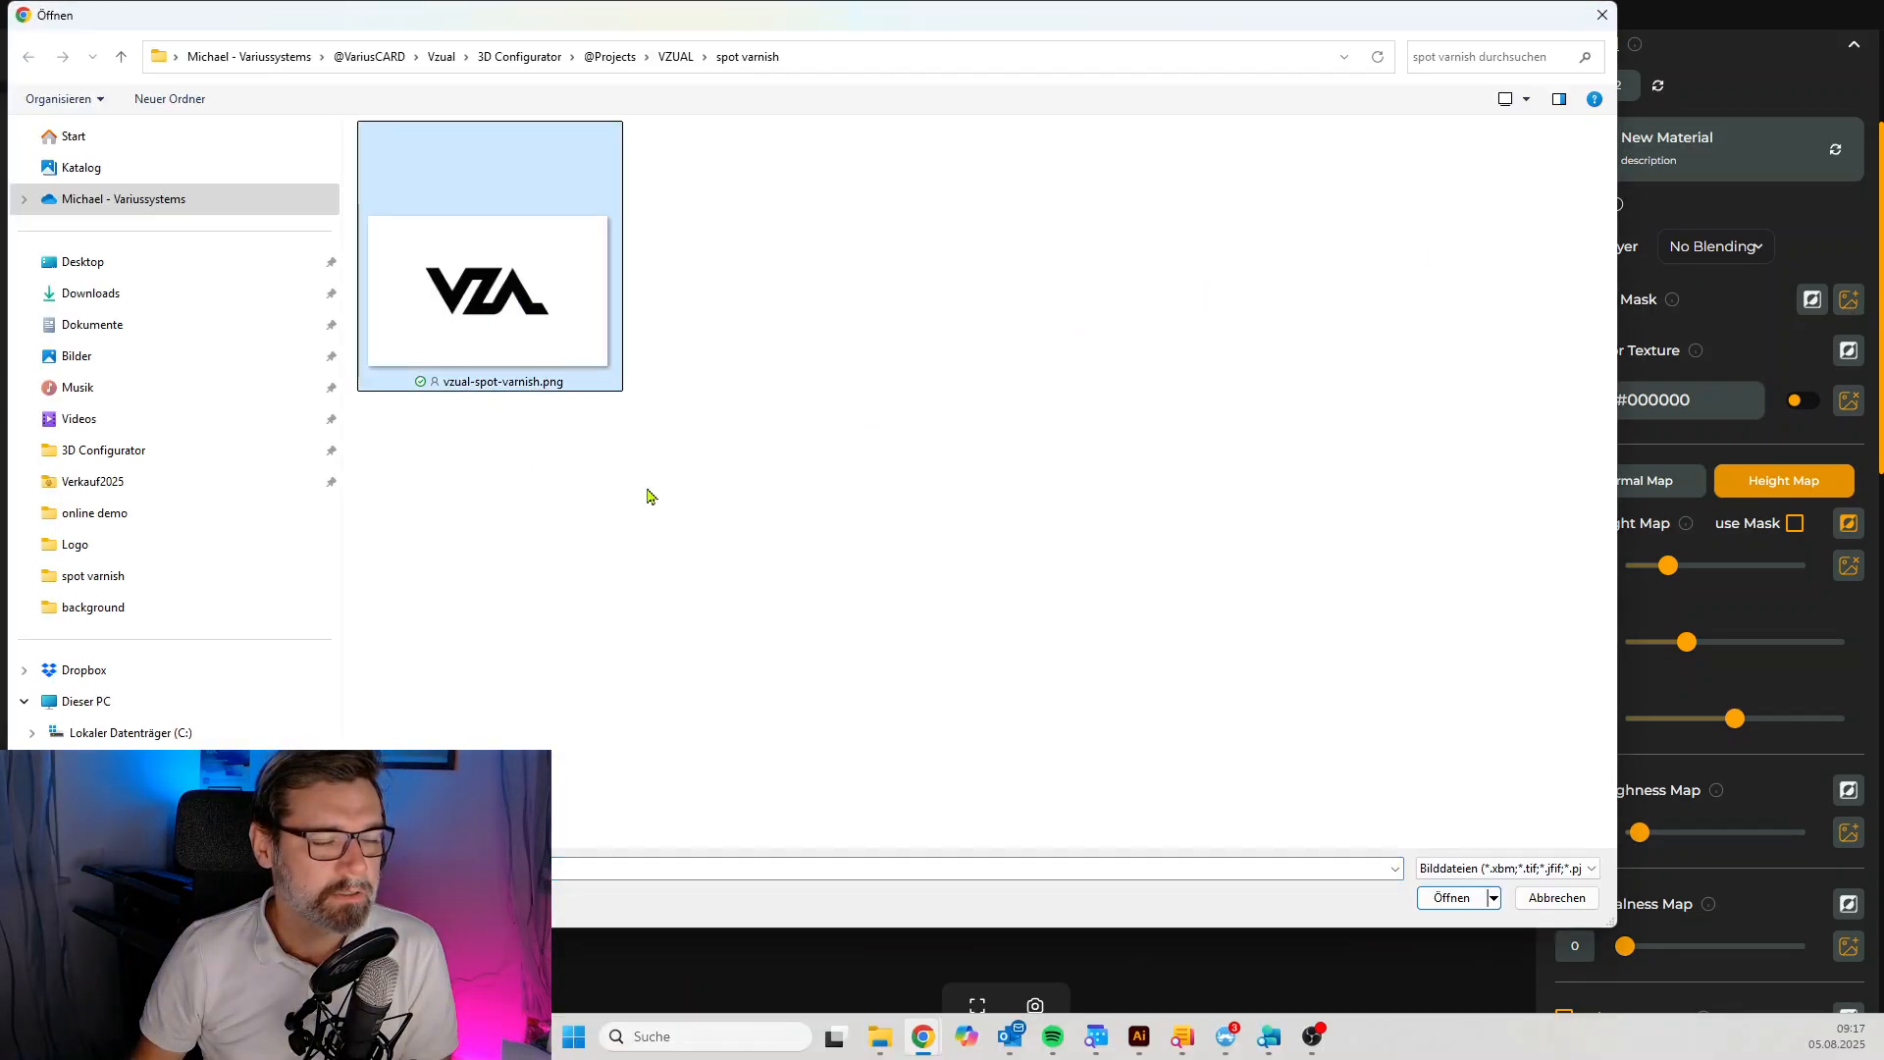
{"action": "left_click", "coordinate": [1470, 905]}
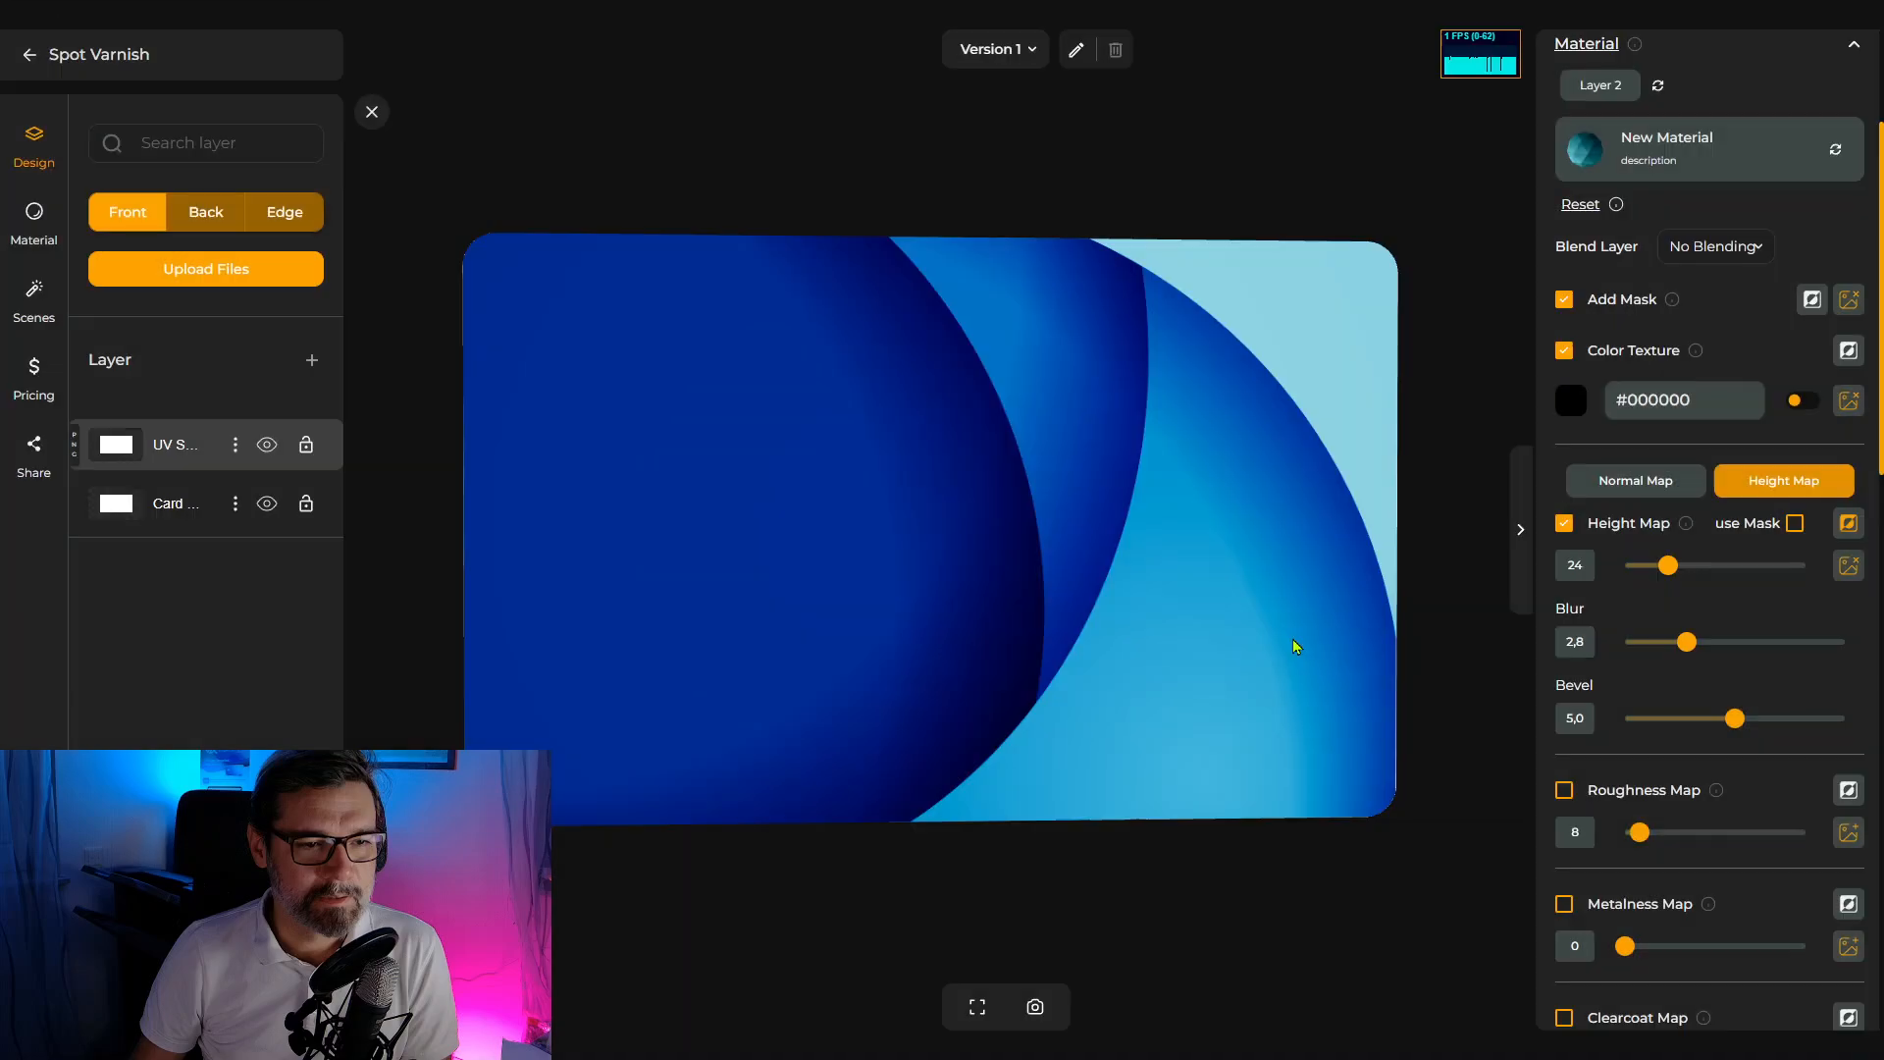
{"action": "mouse_move", "coordinate": [1061, 613]}
{"action": "left_mouse_down"}
{"action": "mouse_move", "coordinate": [1110, 578]}
{"action": "mouse_move", "coordinate": [1056, 622]}
{"action": "mouse_move", "coordinate": [1030, 609]}
{"action": "left_mouse_up"}
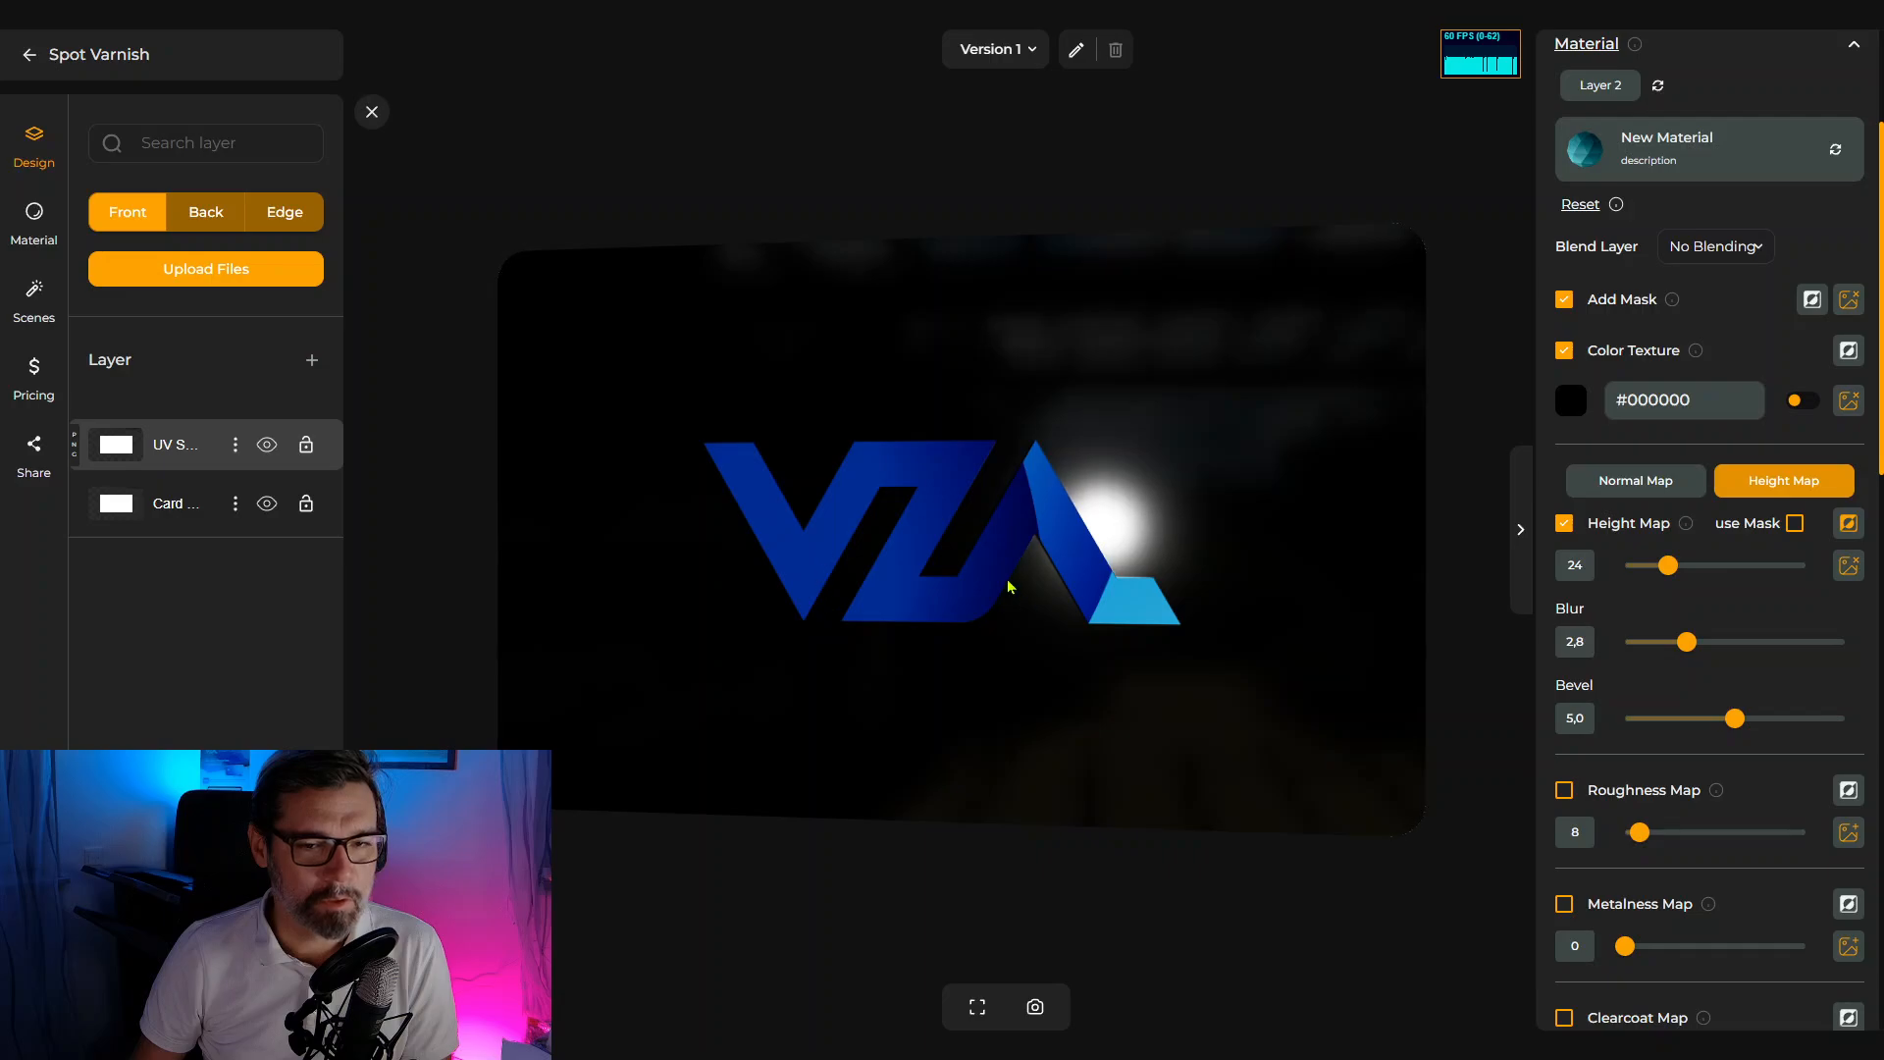
{"action": "left_click", "coordinate": [1813, 299]}
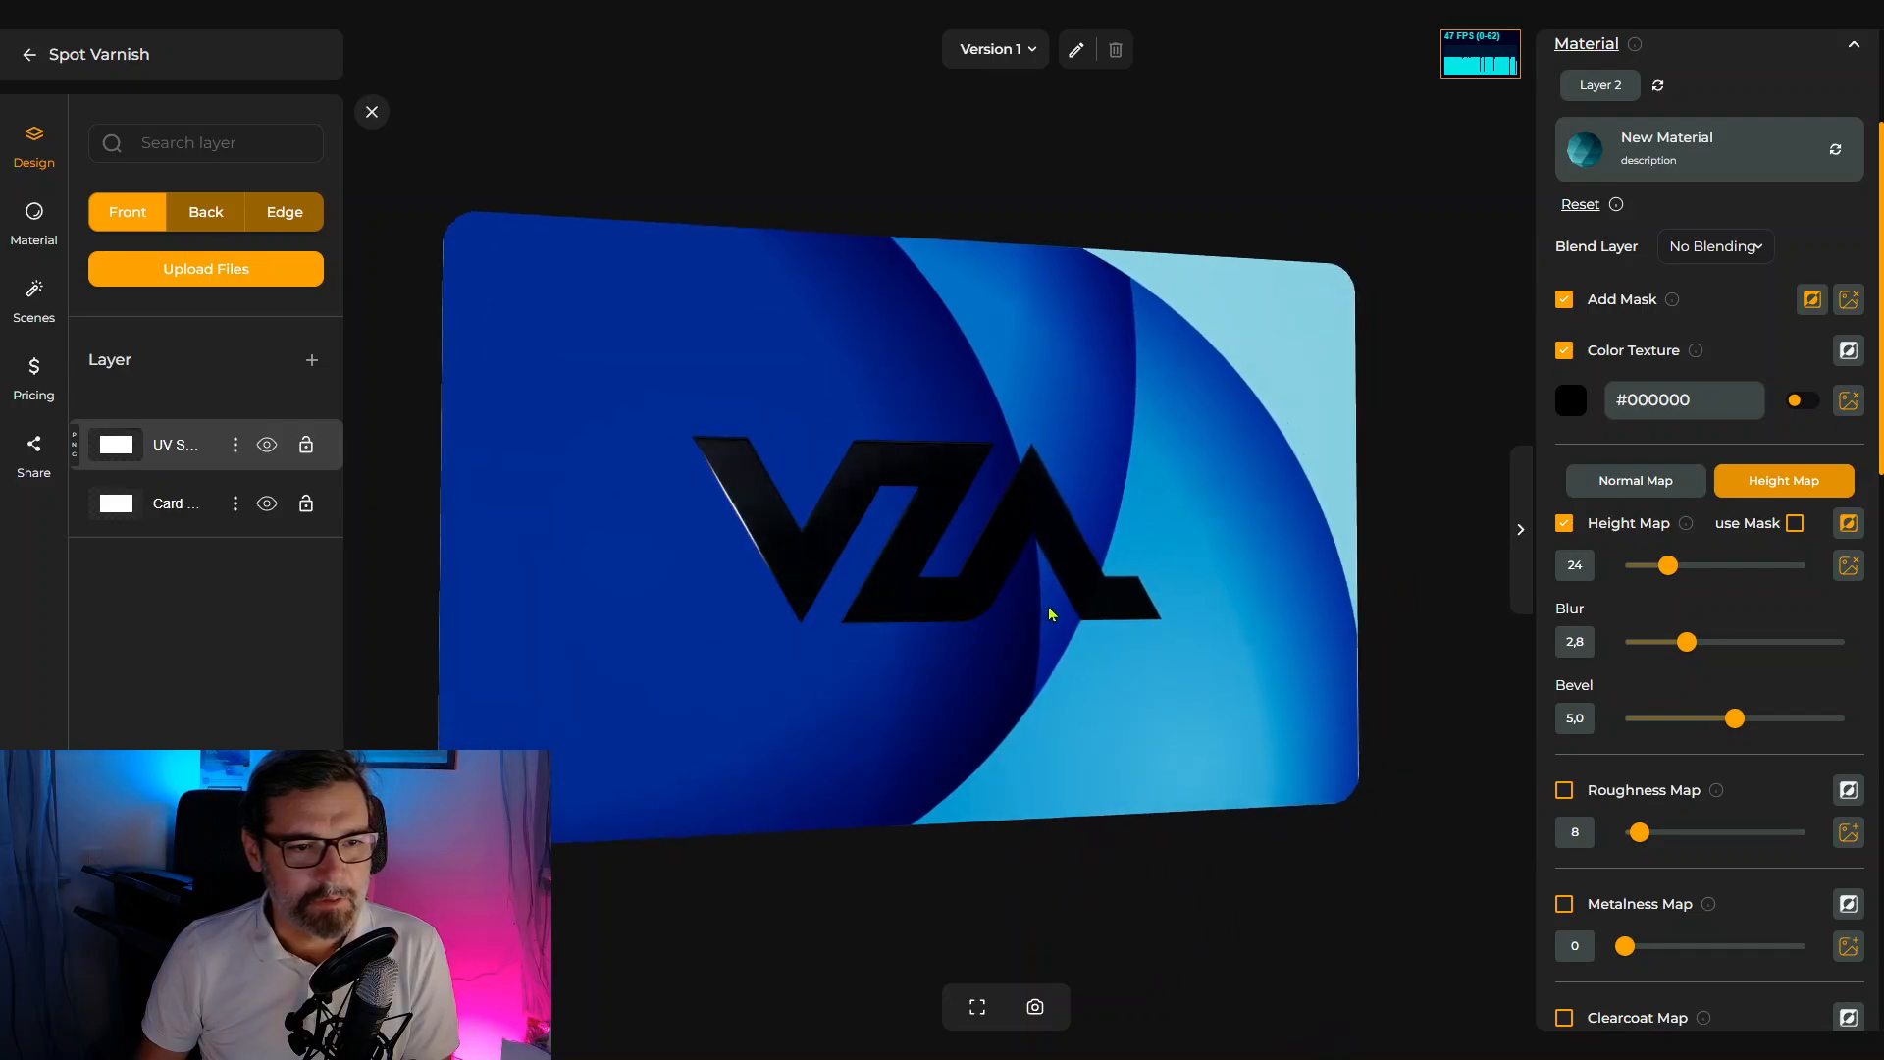
{"action": "left_click_drag", "start_coordinate": [957, 622], "coordinate": [938, 539]}
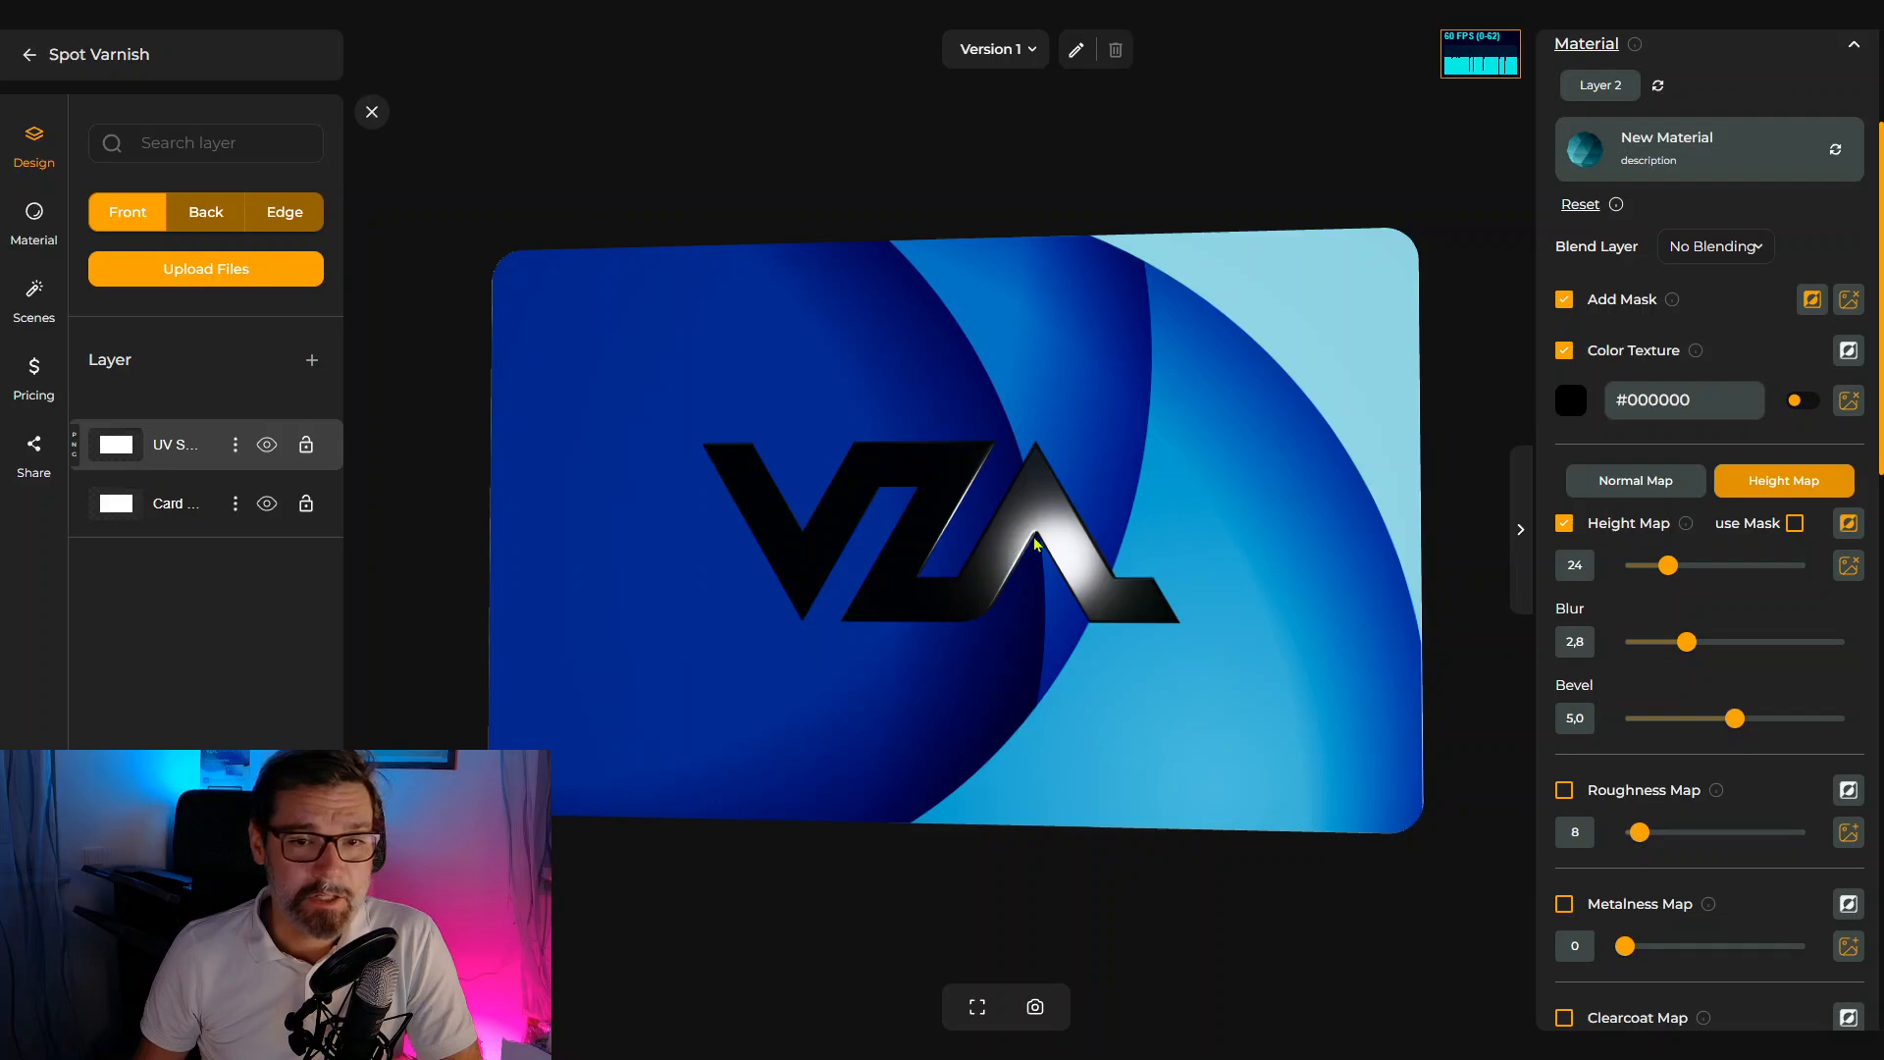
- Set the varnish layer's blend mode to Additive Blending
{"action": "scroll", "coordinate": [1719, 294], "scroll_direction": "up", "scroll_amount": 3}
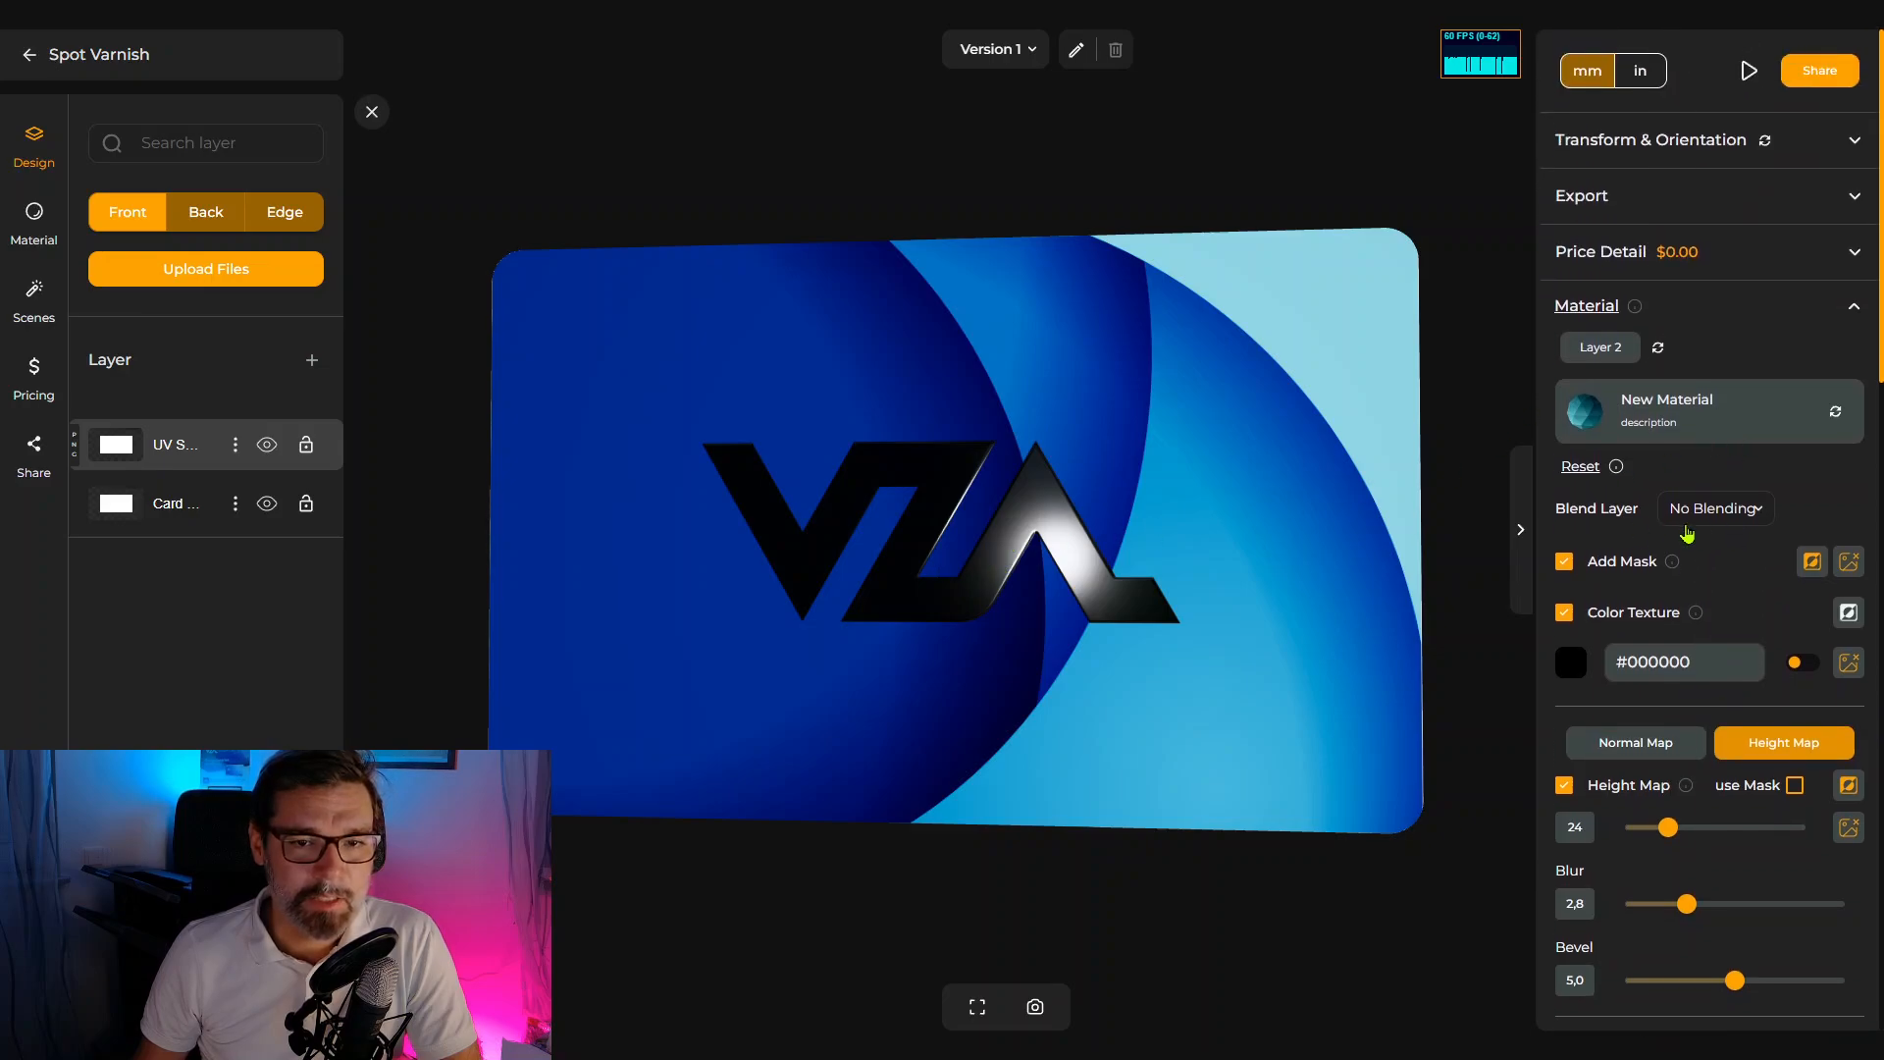
{"action": "left_click", "coordinate": [1747, 512]}
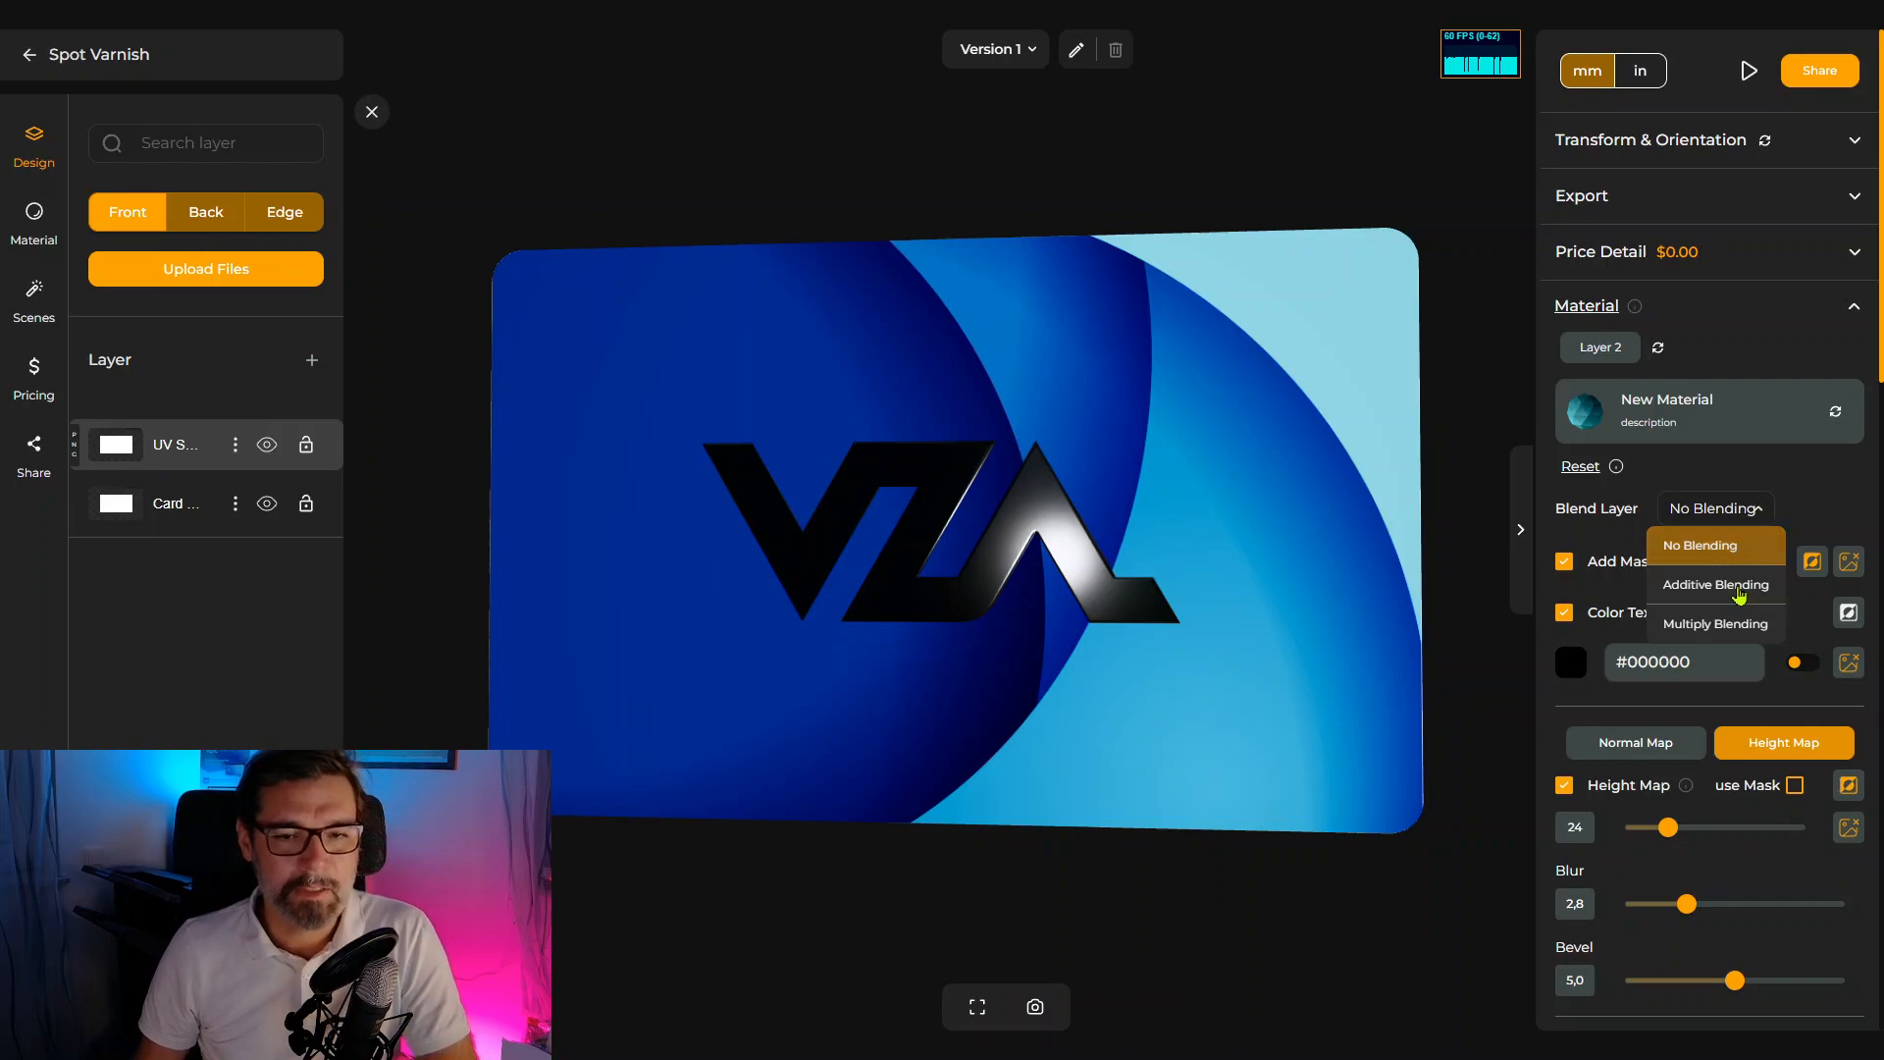
{"action": "left_click", "coordinate": [1738, 588]}
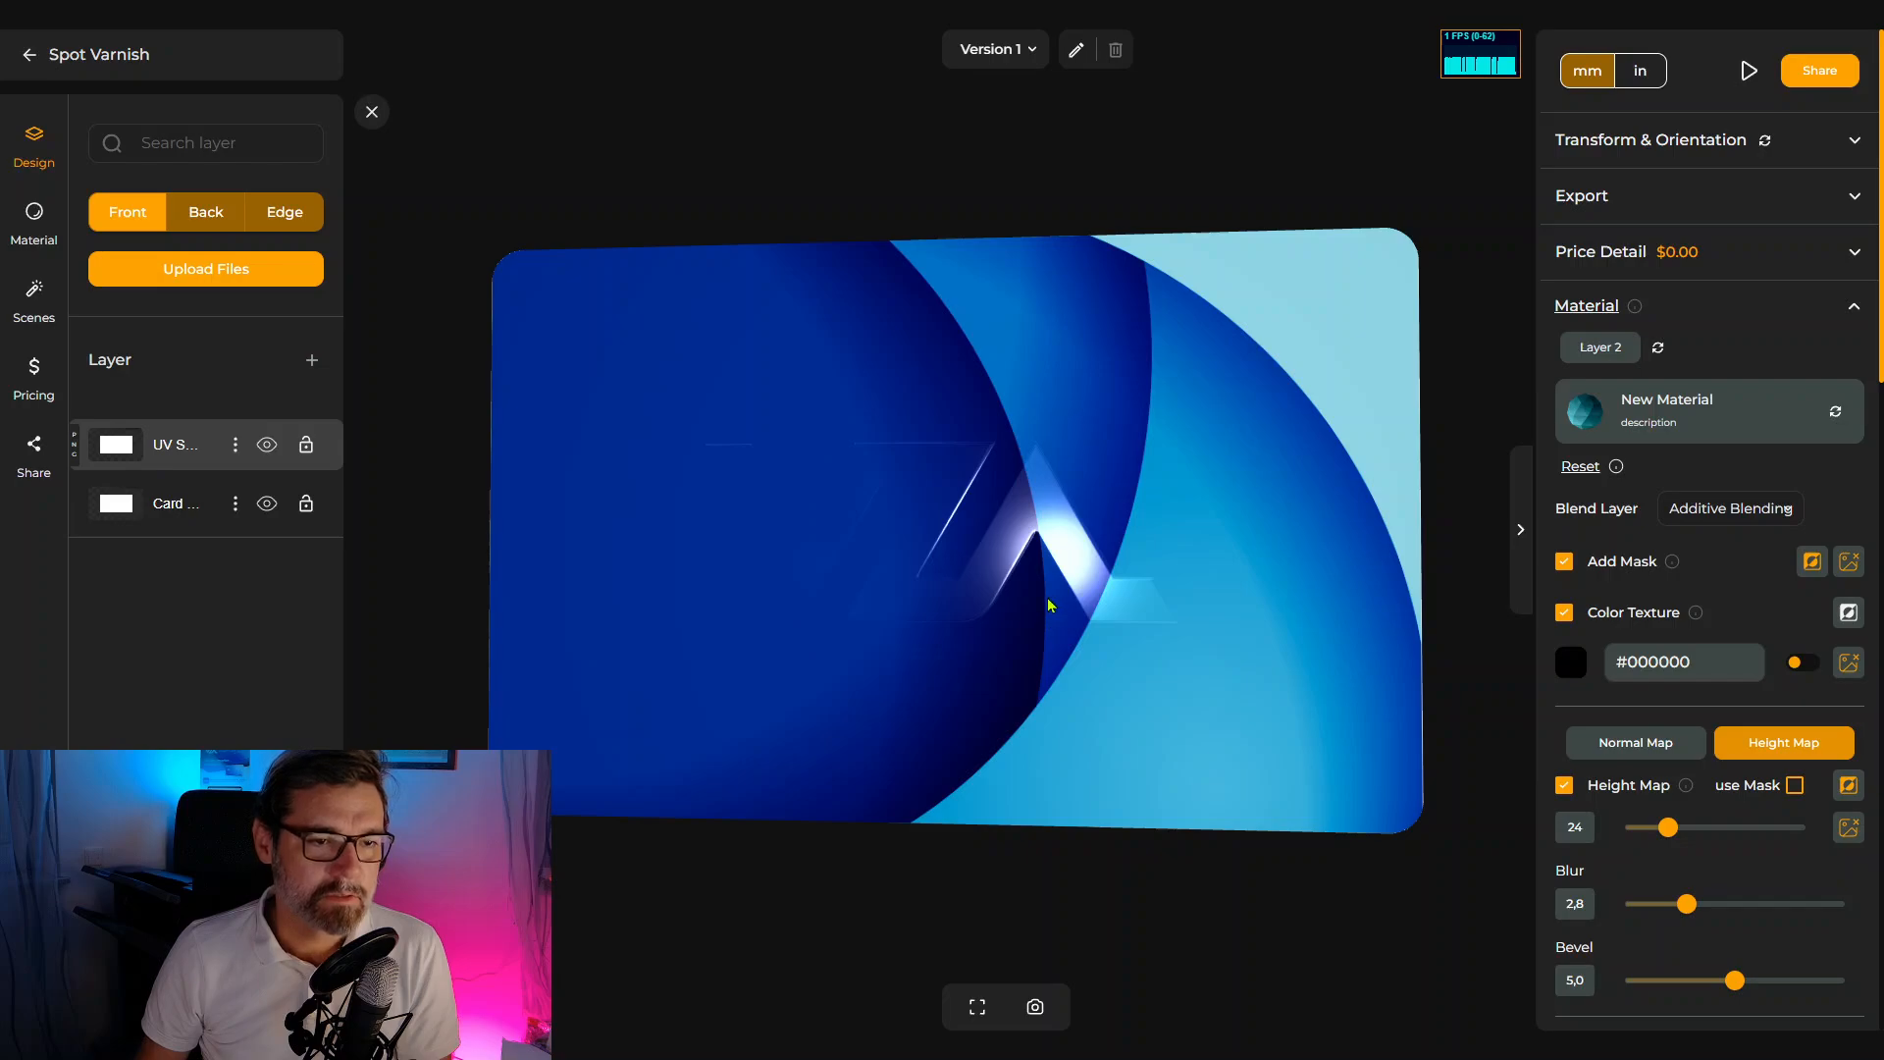
{"action": "left_click_drag", "start_coordinate": [1048, 600], "coordinate": [997, 597]}
- Strengthen and soften the varnish relief by setting the height map's strength to 64 and its blur to 6.0
{"action": "scroll", "coordinate": [1000, 636], "scroll_direction": "up", "scroll_amount": 3}
{"action": "scroll", "coordinate": [1047, 611], "scroll_direction": "down", "scroll_amount": 4}
{"action": "scroll", "coordinate": [1018, 595], "scroll_direction": "up", "scroll_amount": 4}
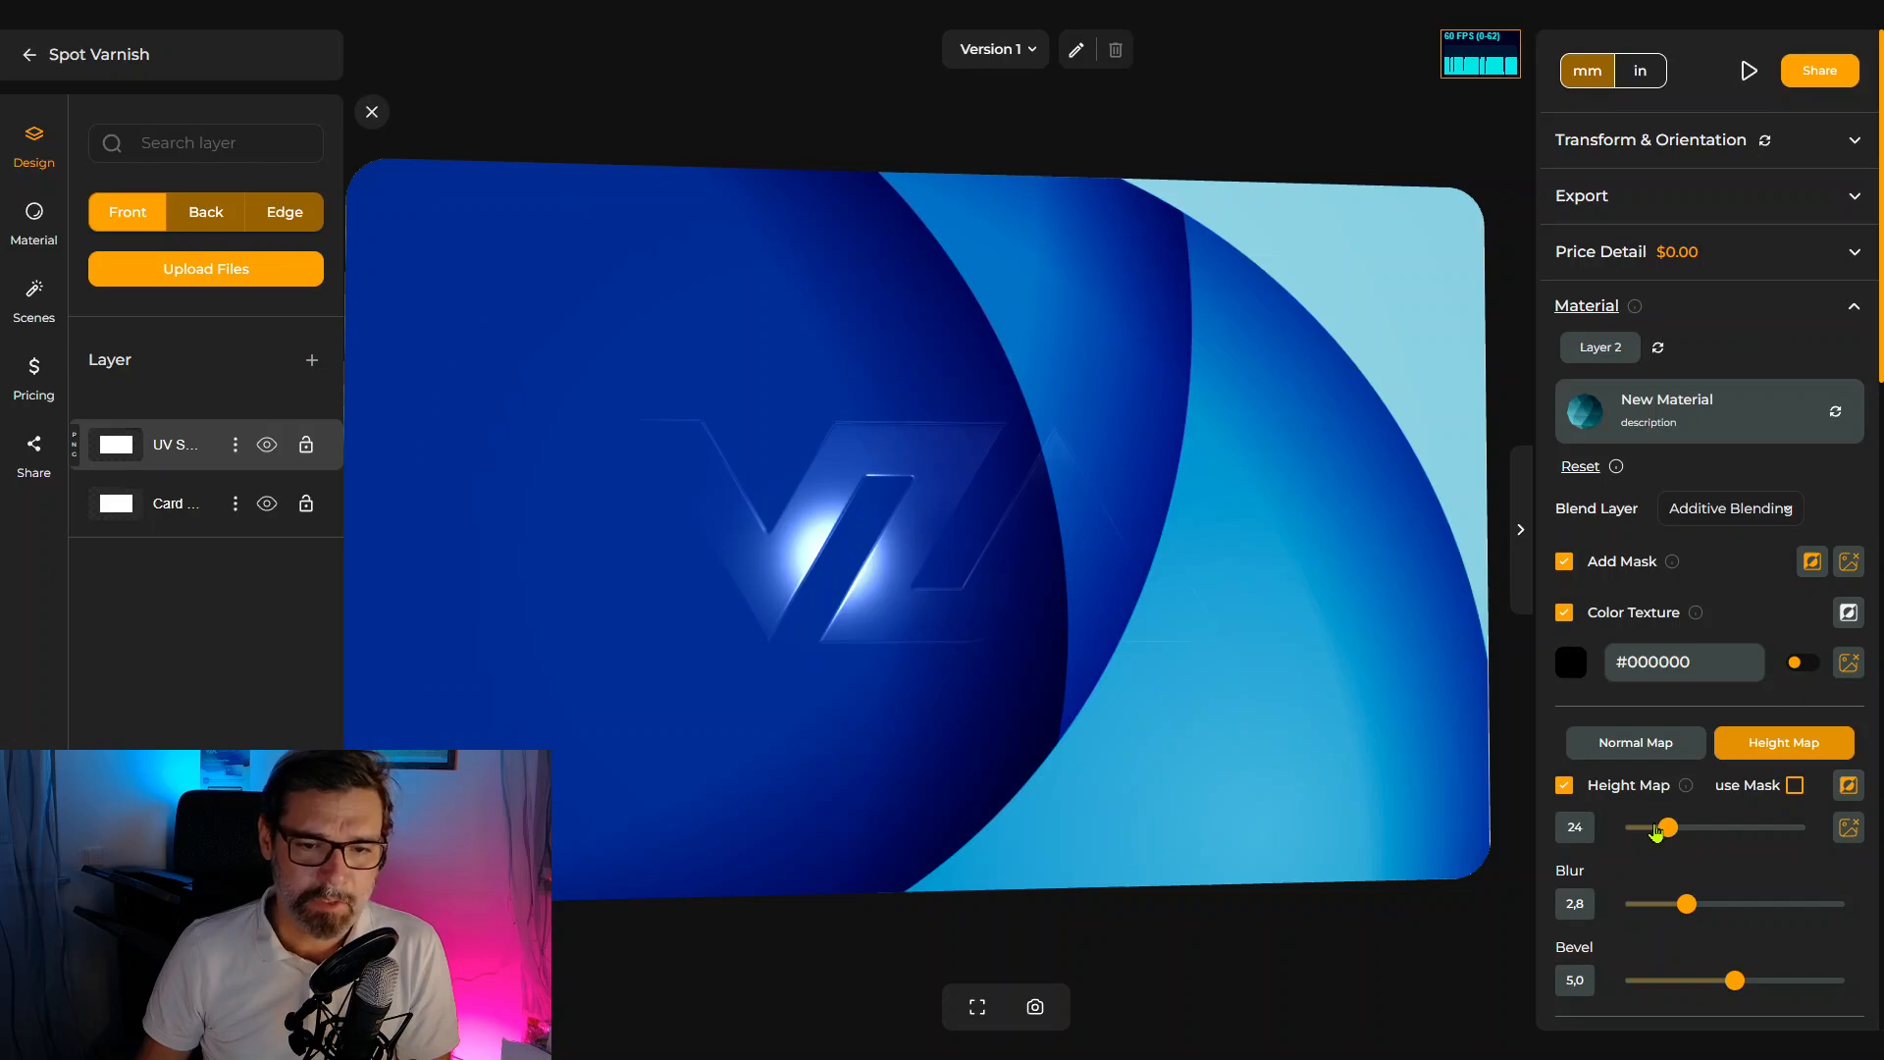
{"action": "left_click_drag", "start_coordinate": [1656, 831], "coordinate": [1648, 829]}
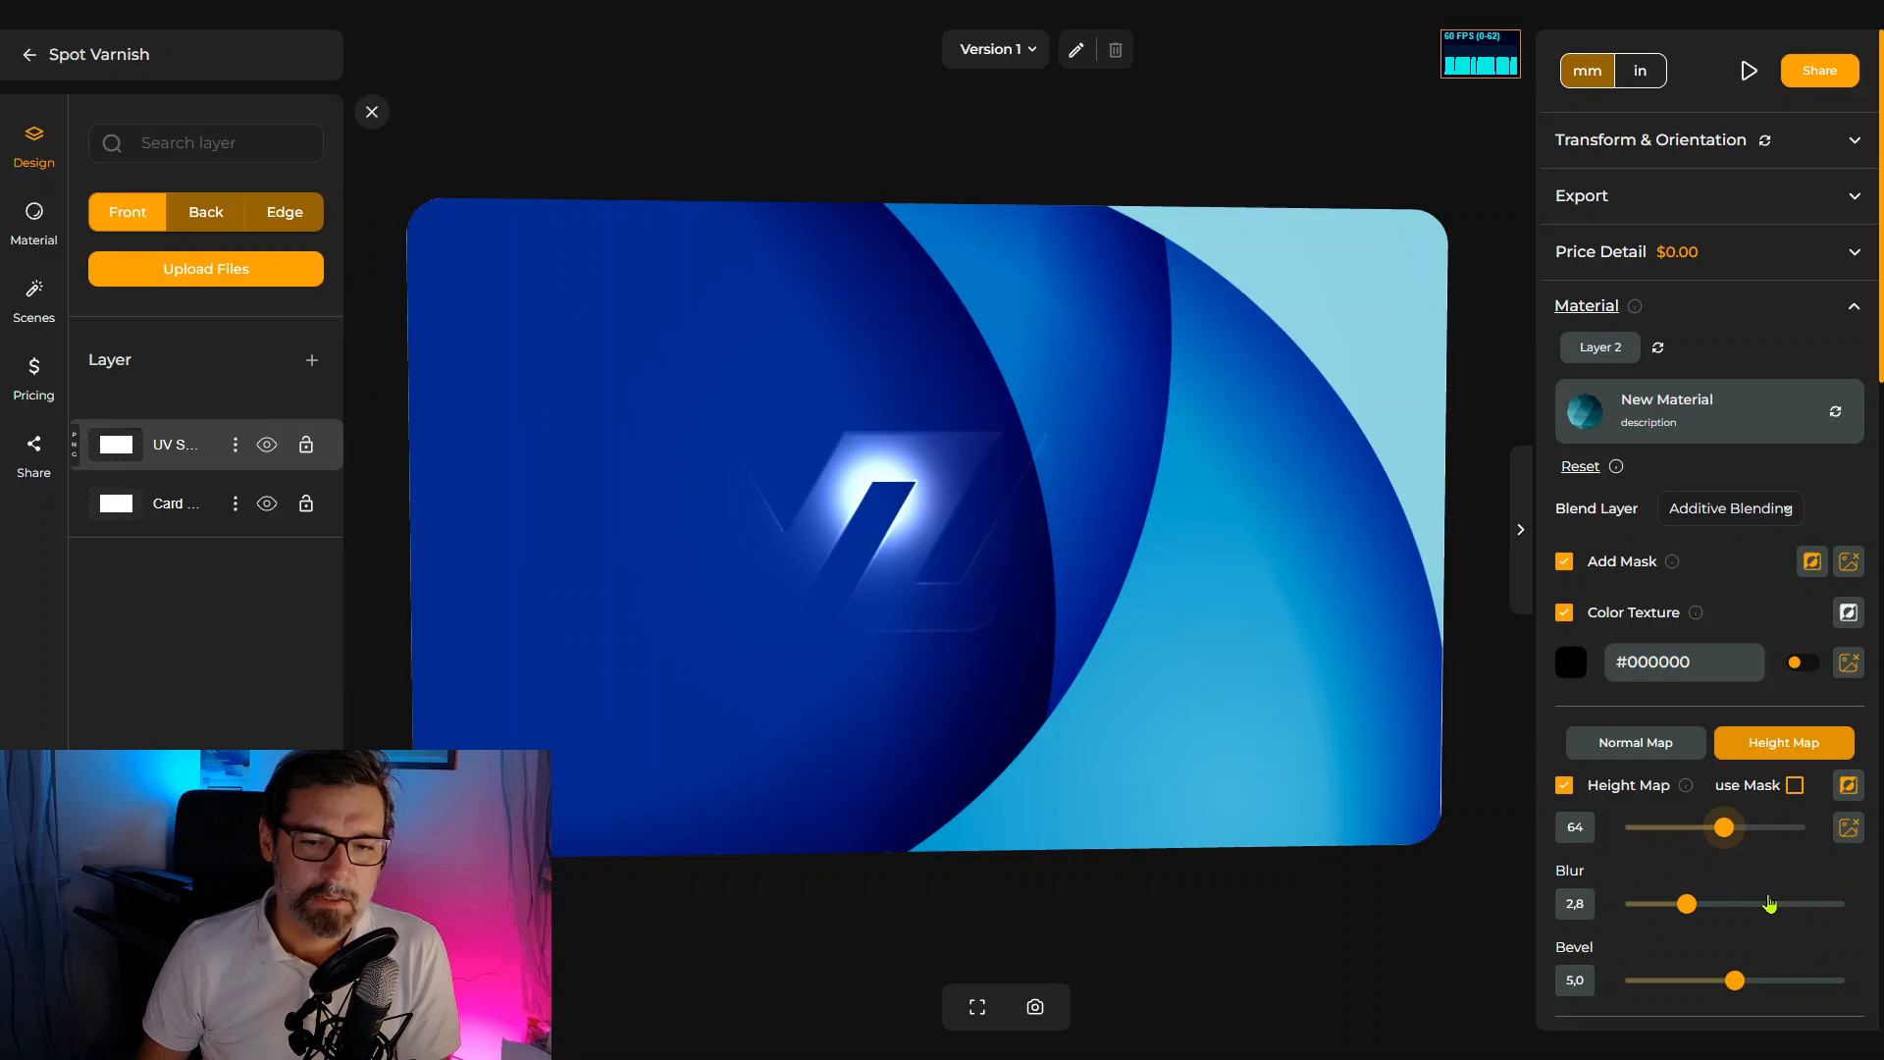
{"action": "left_click", "coordinate": [1757, 904]}
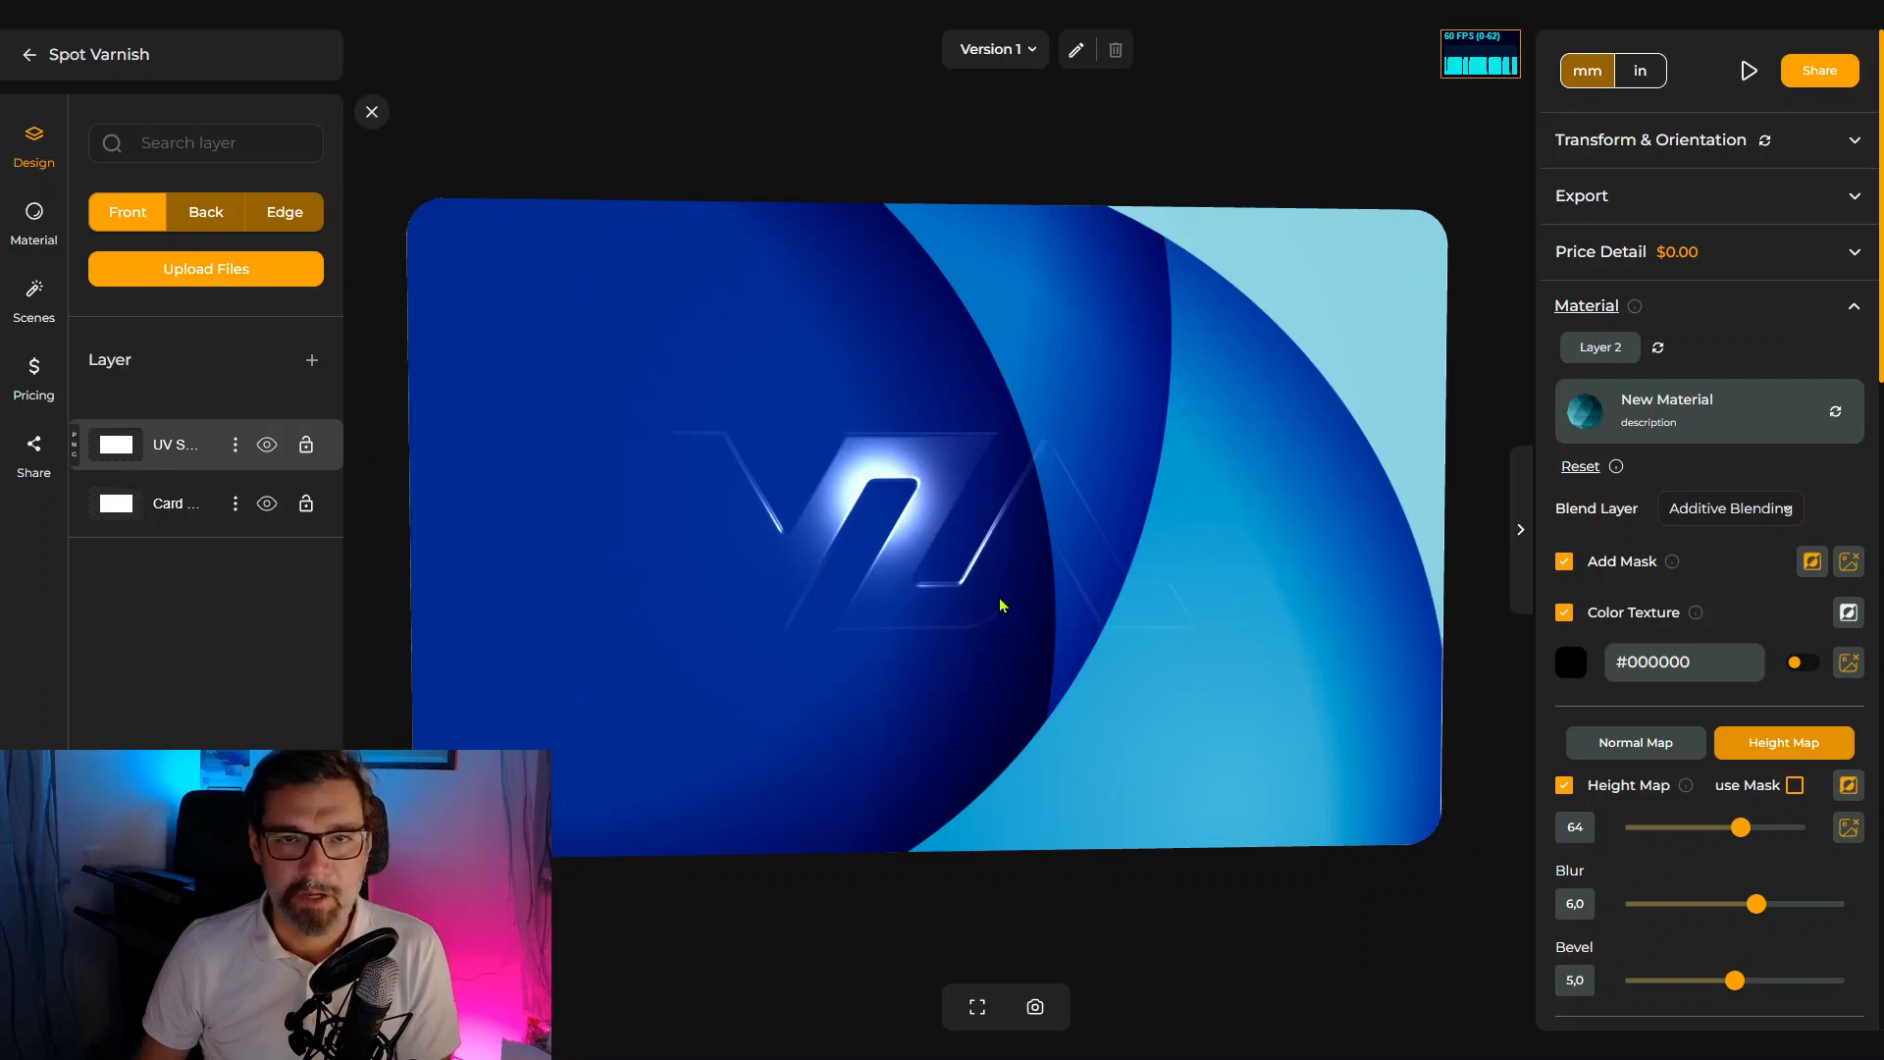
{"action": "left_click_drag", "start_coordinate": [977, 628], "coordinate": [1484, 595]}
{"action": "scroll", "coordinate": [1634, 712], "scroll_direction": "down", "scroll_amount": 10}
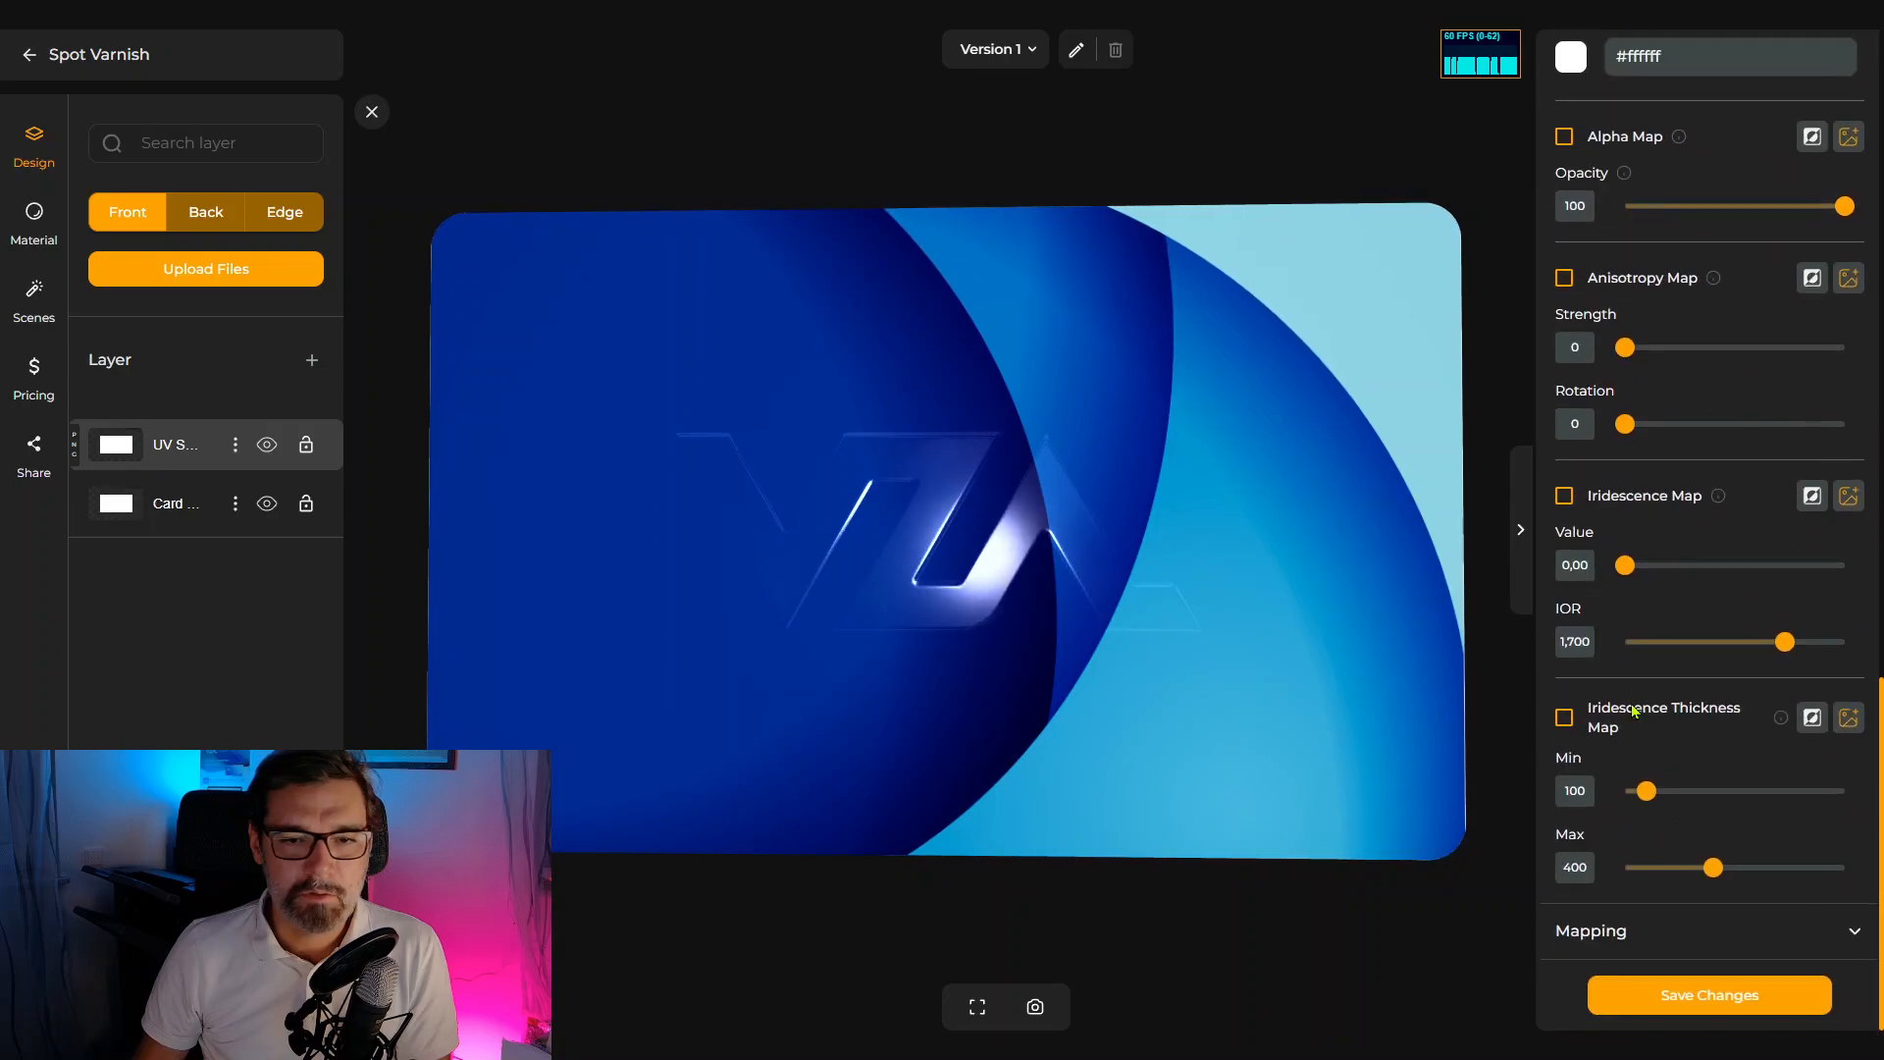